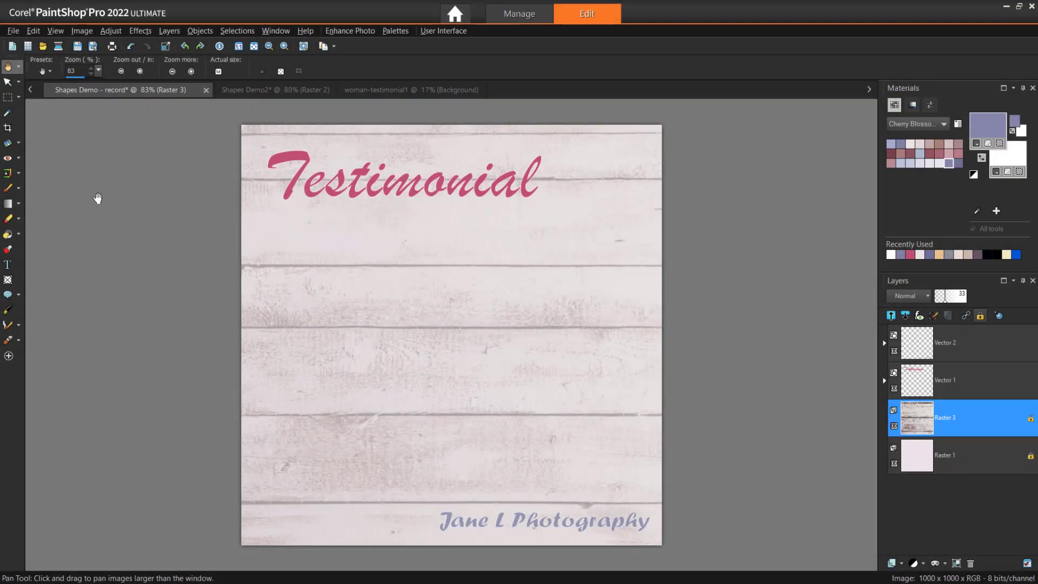
- Draw a trial Callout 02 speech bubble below the title and an Arrow 01 beside Testimonial
{"action": "left_click", "coordinate": [7, 295]}
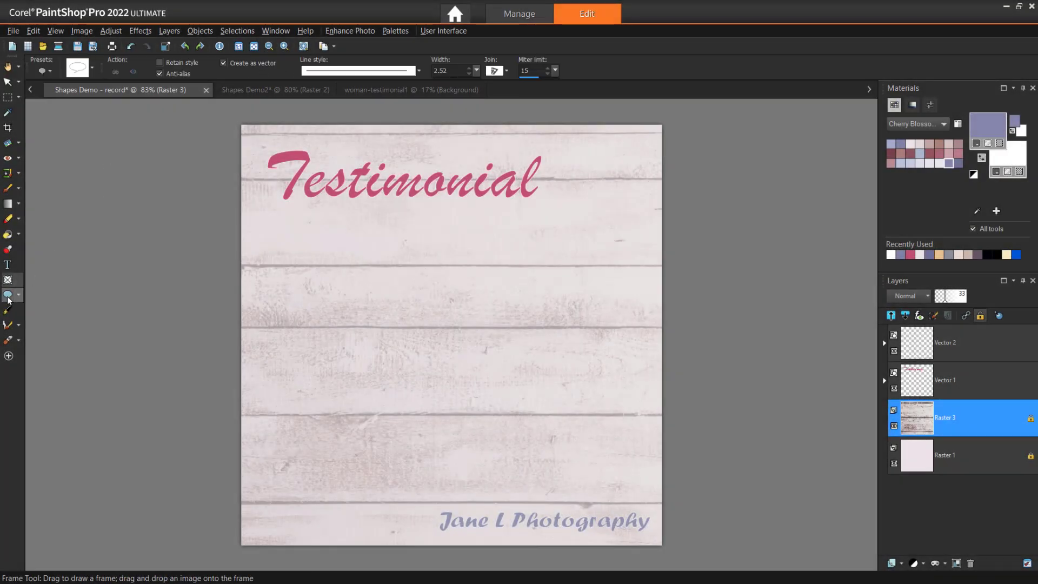
{"action": "left_click", "coordinate": [77, 67]}
{"action": "left_click", "coordinate": [282, 196]}
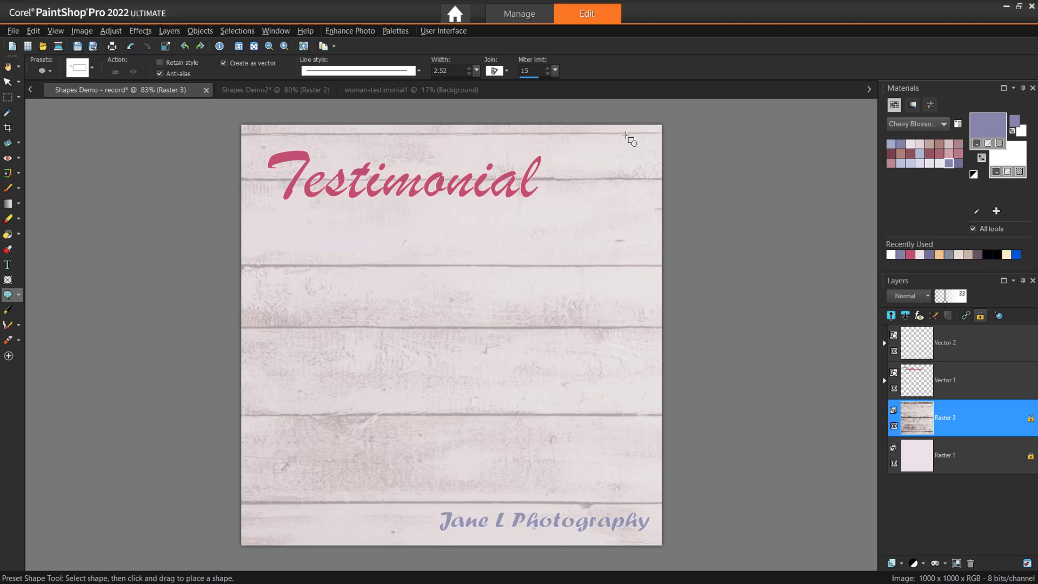
{"action": "left_click_drag", "start_coordinate": [273, 229], "coordinate": [504, 339]}
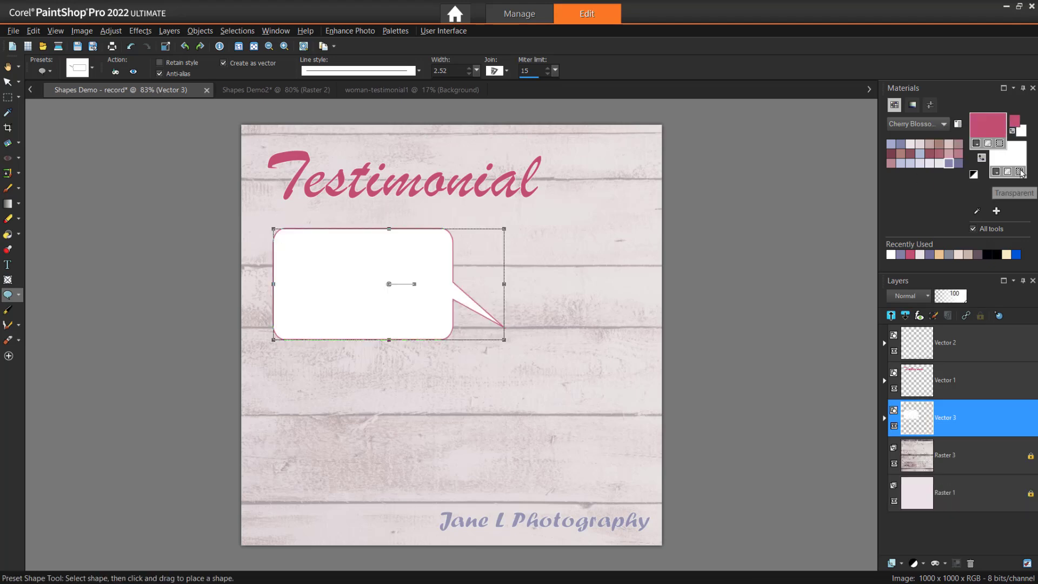
{"action": "left_click", "coordinate": [77, 67]}
{"action": "left_click", "coordinate": [179, 134]}
{"action": "left_click_drag", "start_coordinate": [630, 155], "coordinate": [571, 195]}
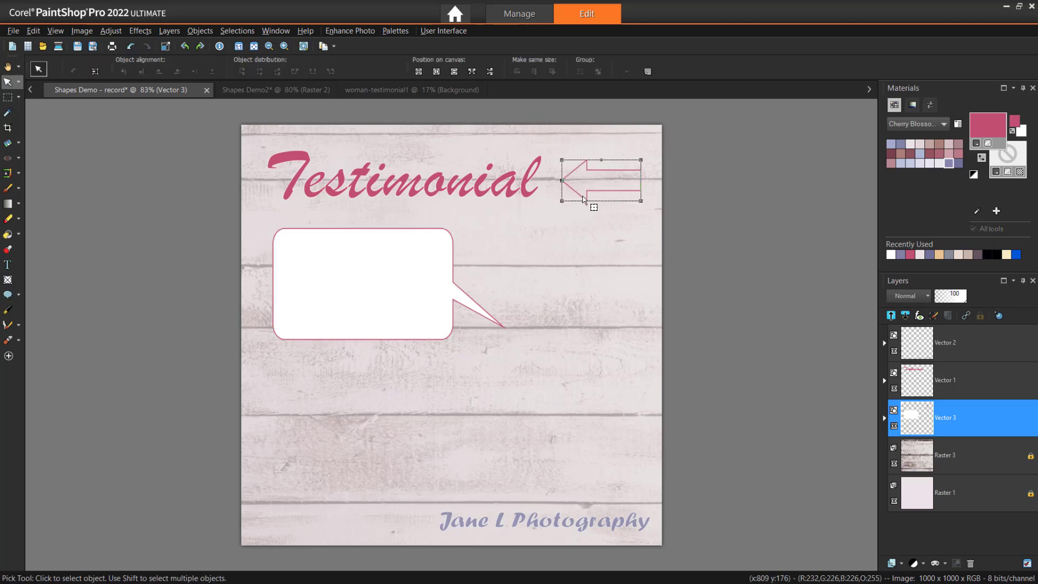
- Select the speech bubble and pull its tail tip up to horizontal
{"action": "key", "text": "k"}
{"action": "left_click", "coordinate": [438, 263]}
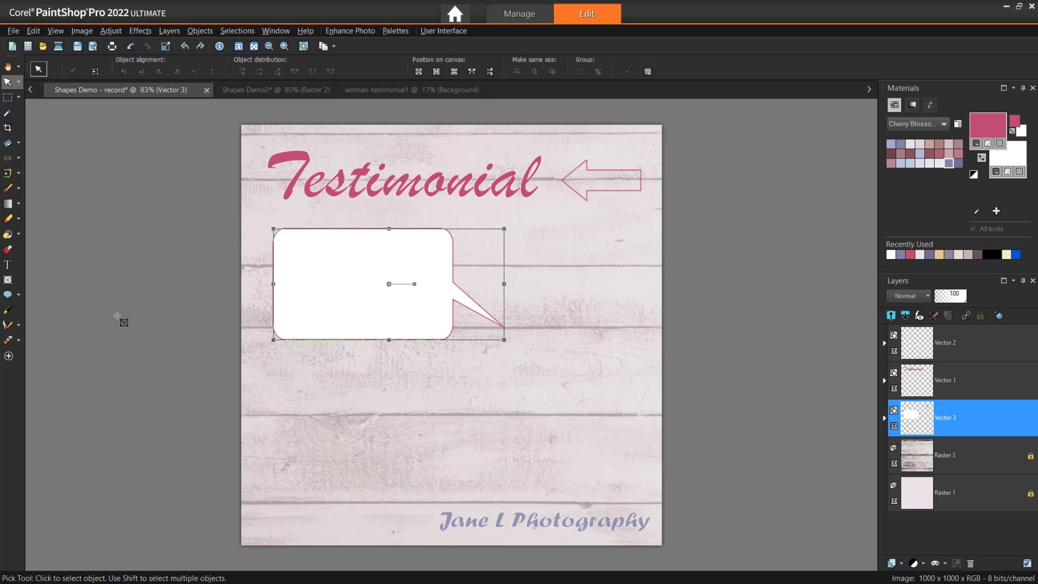
{"action": "left_click", "coordinate": [7, 309]}
{"action": "scroll", "coordinate": [430, 255], "scroll_direction": "up", "scroll_amount": 2}
{"action": "scroll", "coordinate": [429, 256], "scroll_direction": "up", "scroll_amount": 1}
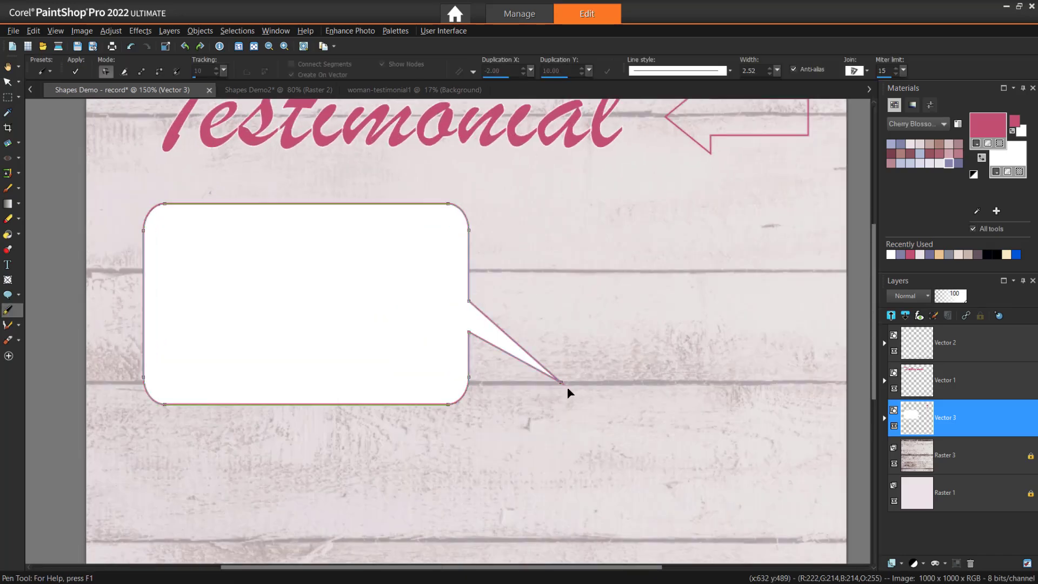
{"action": "left_click_drag", "start_coordinate": [562, 383], "coordinate": [556, 304]}
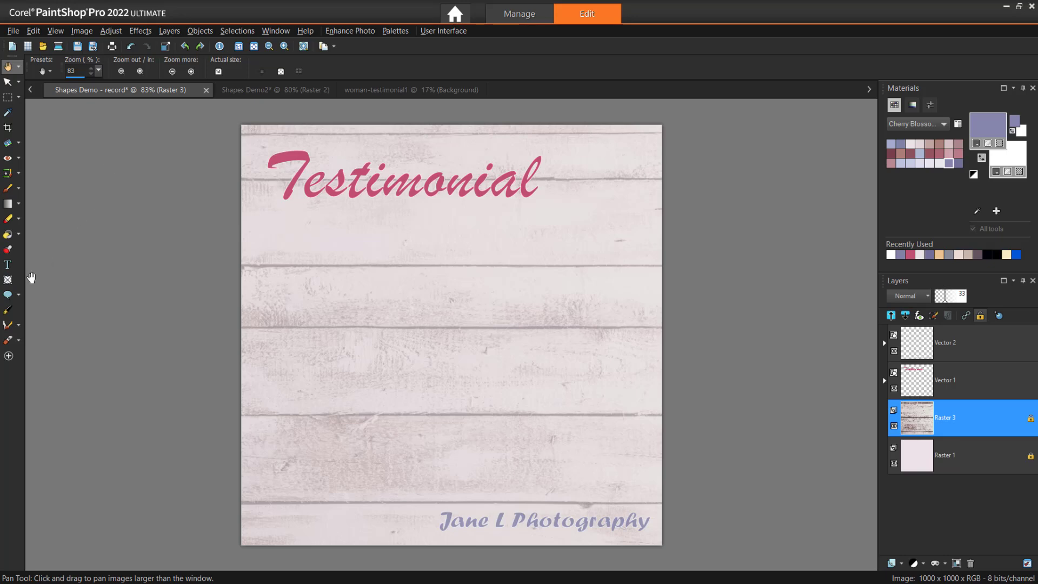
- Choose the Callout 02 preset with Retain style off and a recent pink outline colour
{"action": "left_click", "coordinate": [9, 300]}
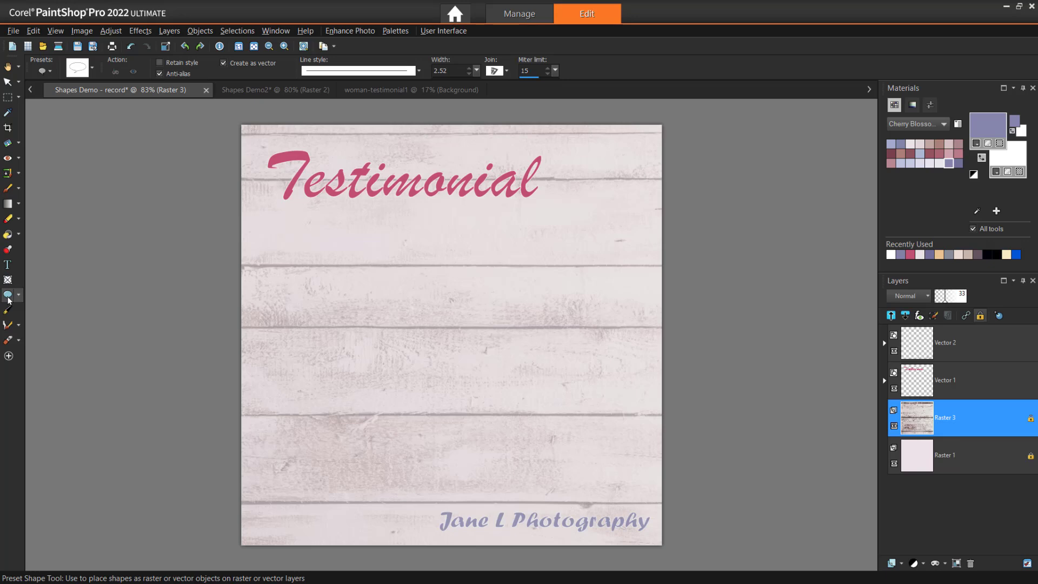
{"action": "left_click", "coordinate": [76, 70]}
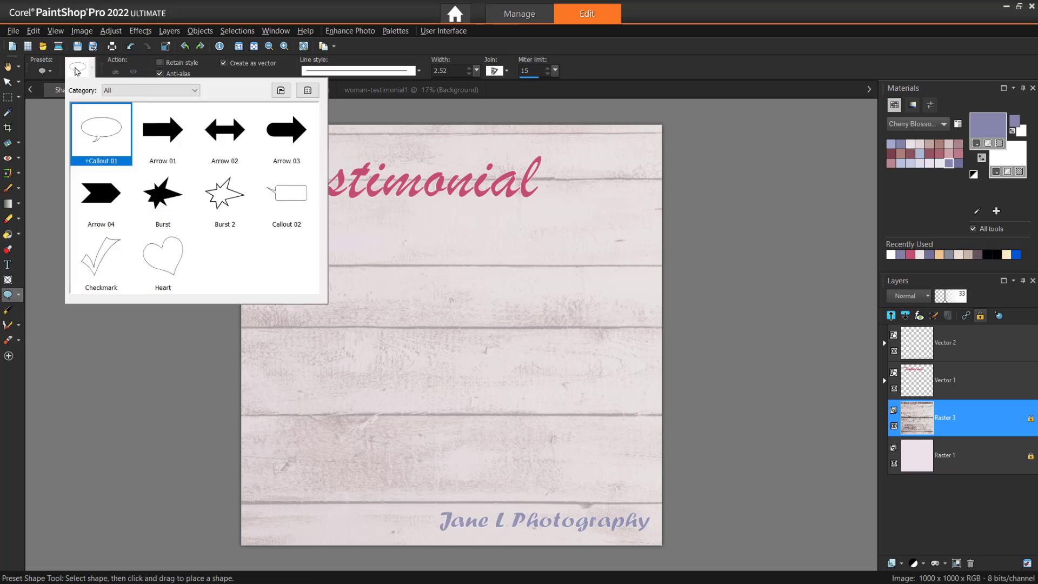
{"action": "left_click", "coordinate": [285, 196]}
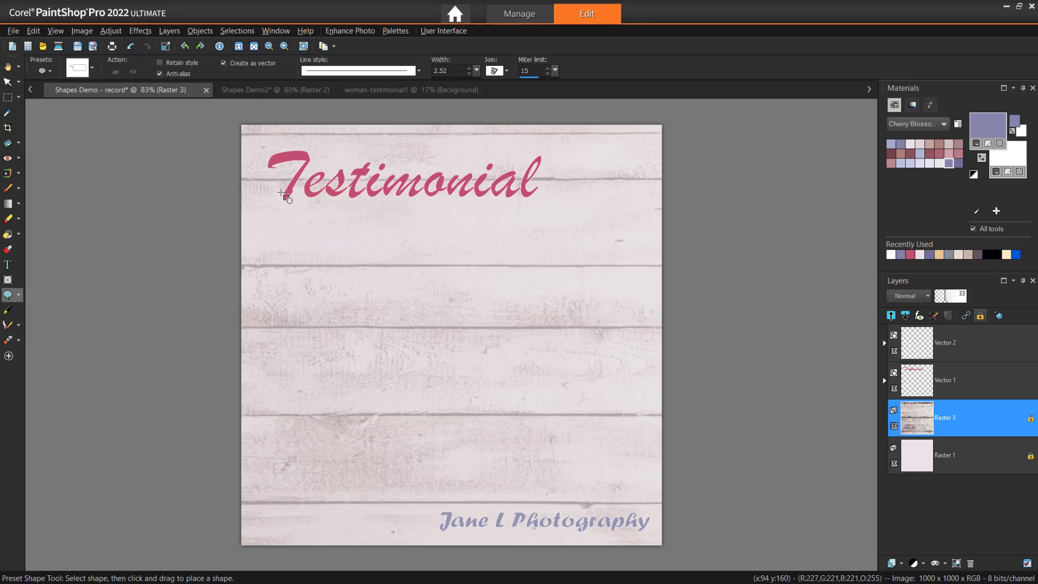
{"action": "left_click", "coordinate": [174, 63]}
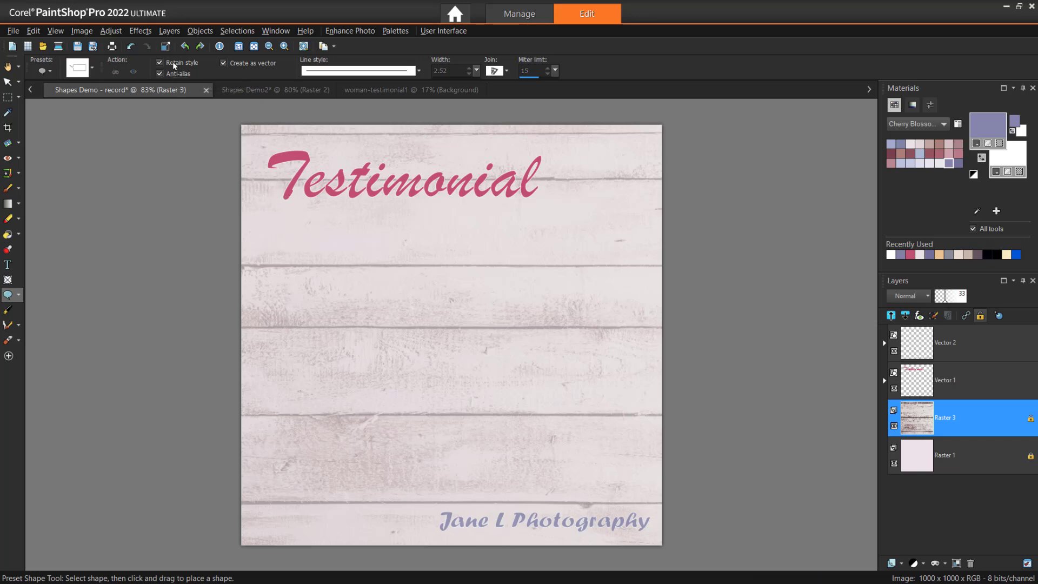
{"action": "left_click", "coordinate": [177, 64]}
{"action": "left_click", "coordinate": [913, 252]}
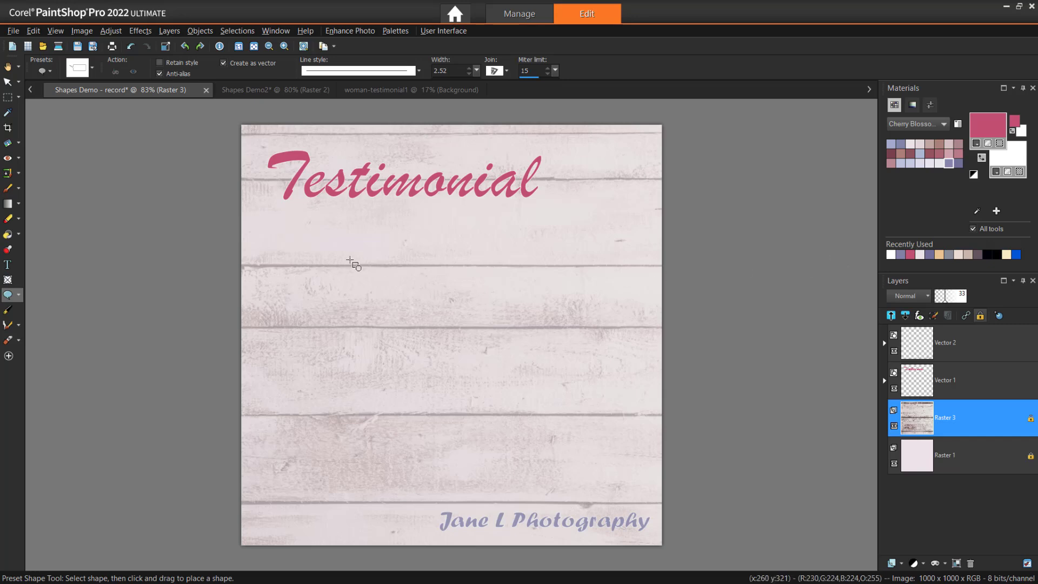
- Draw the pink Callout 02 bubble below the title, then a transparent-fill Arrow 01 right of Testimonial
{"action": "left_click_drag", "start_coordinate": [500, 338], "coordinate": [274, 228]}
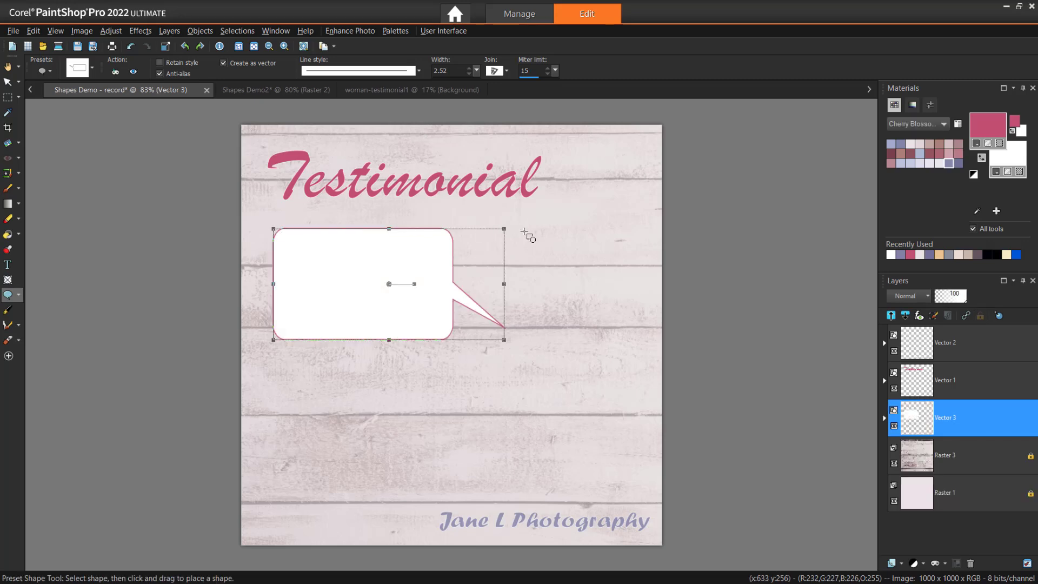
{"action": "left_click", "coordinate": [1020, 172]}
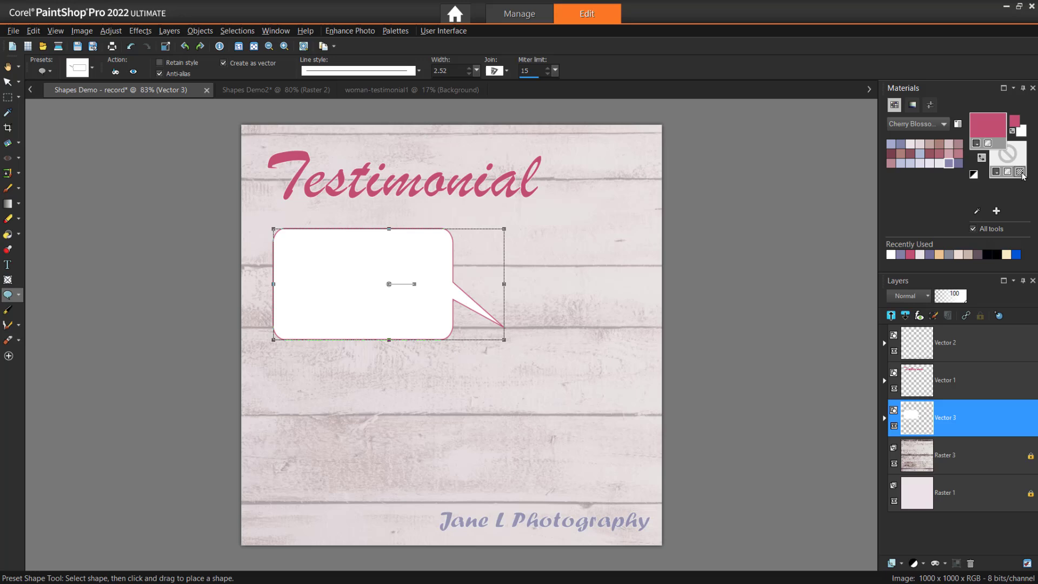
{"action": "left_click", "coordinate": [83, 71]}
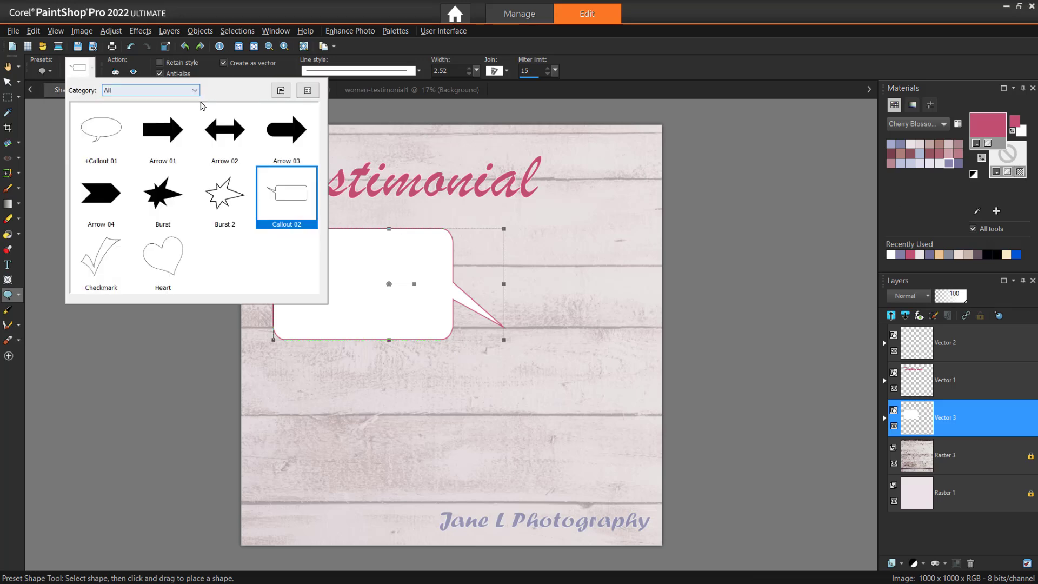
{"action": "left_click", "coordinate": [179, 134]}
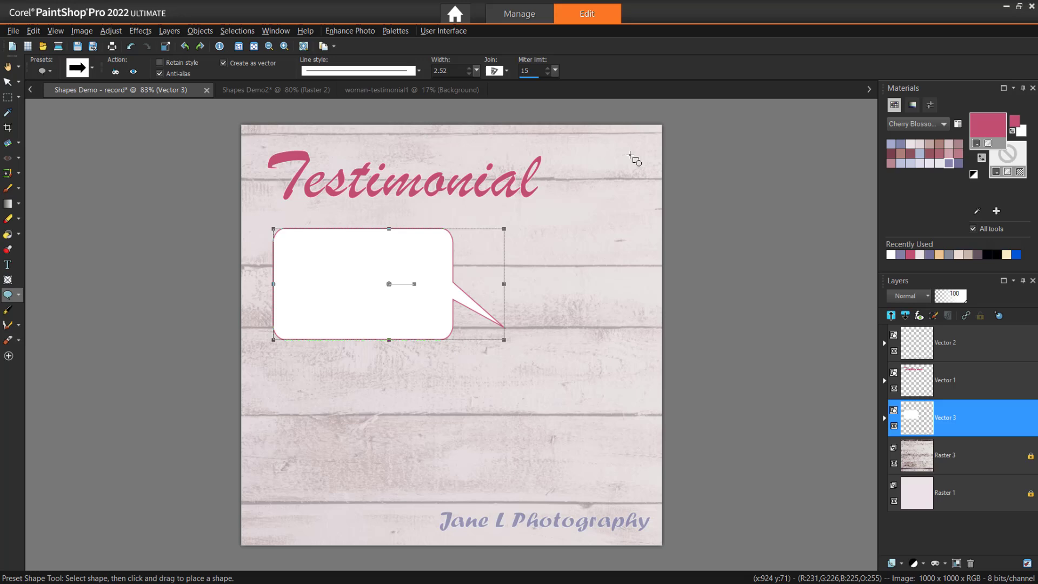
{"action": "left_click_drag", "start_coordinate": [630, 155], "coordinate": [549, 199]}
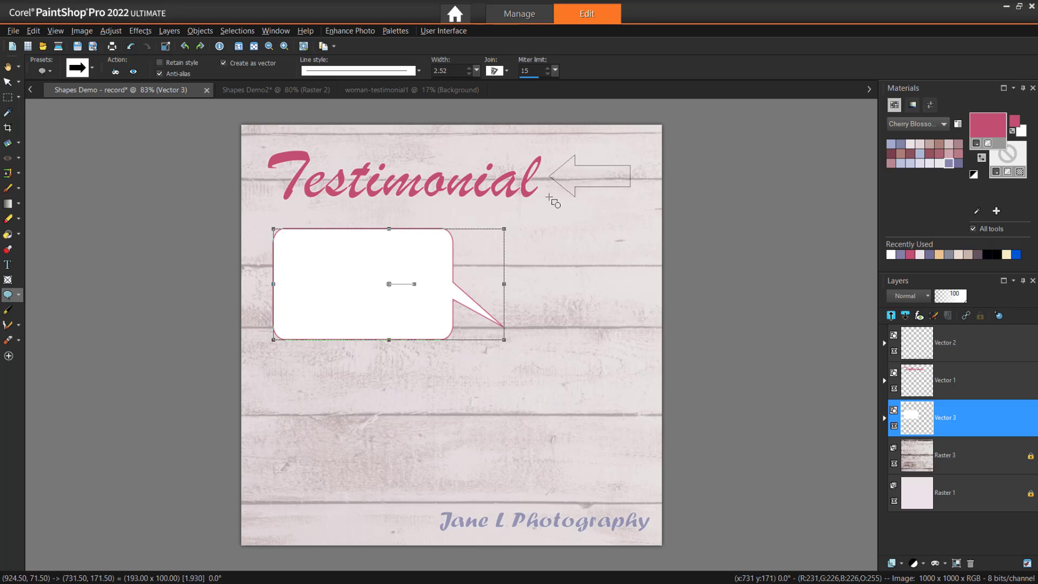
{"action": "left_click_drag", "start_coordinate": [549, 198], "coordinate": [570, 194]}
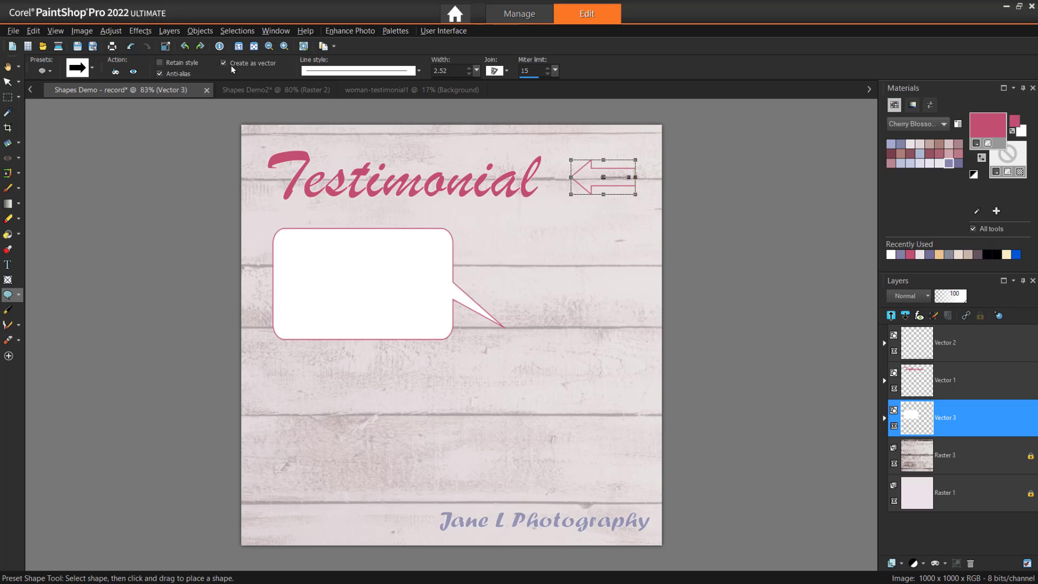
- Enlarge the arrow beside Testimonial with the Pick tool and select the speech bubble
{"action": "left_click", "coordinate": [8, 82]}
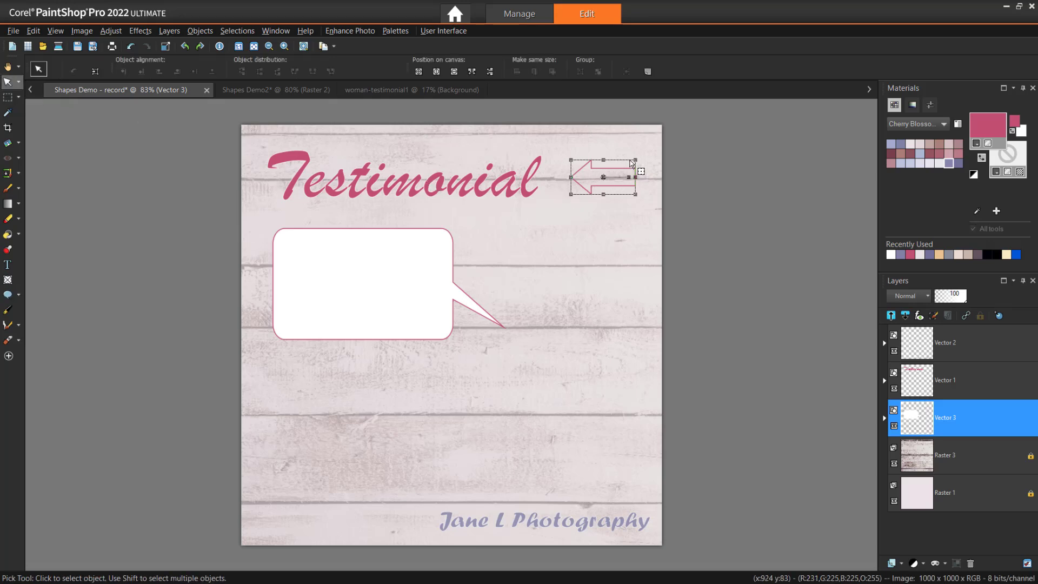
{"action": "left_click_drag", "start_coordinate": [635, 160], "coordinate": [601, 180]}
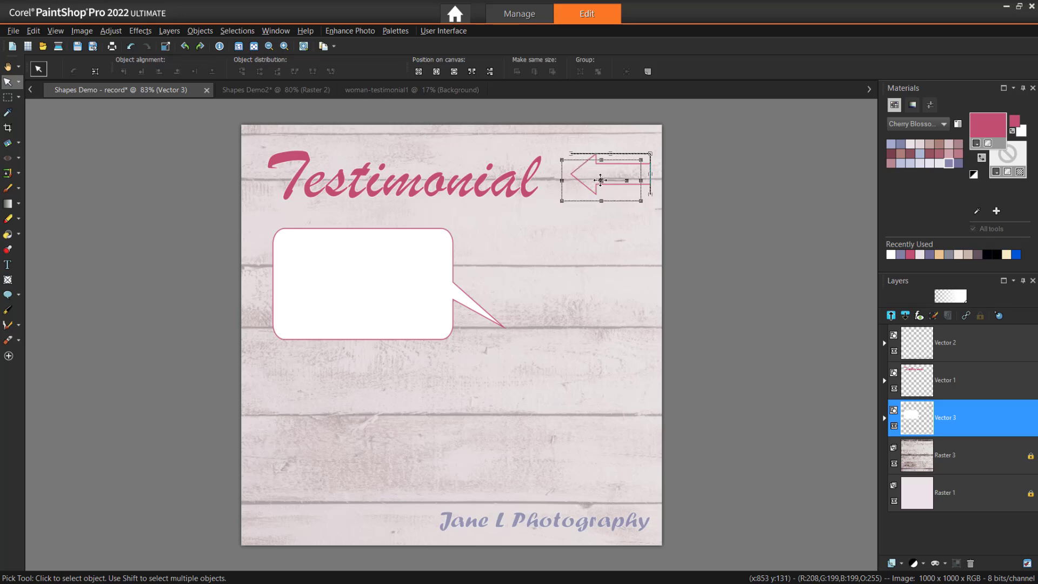
{"action": "left_click", "coordinate": [438, 262]}
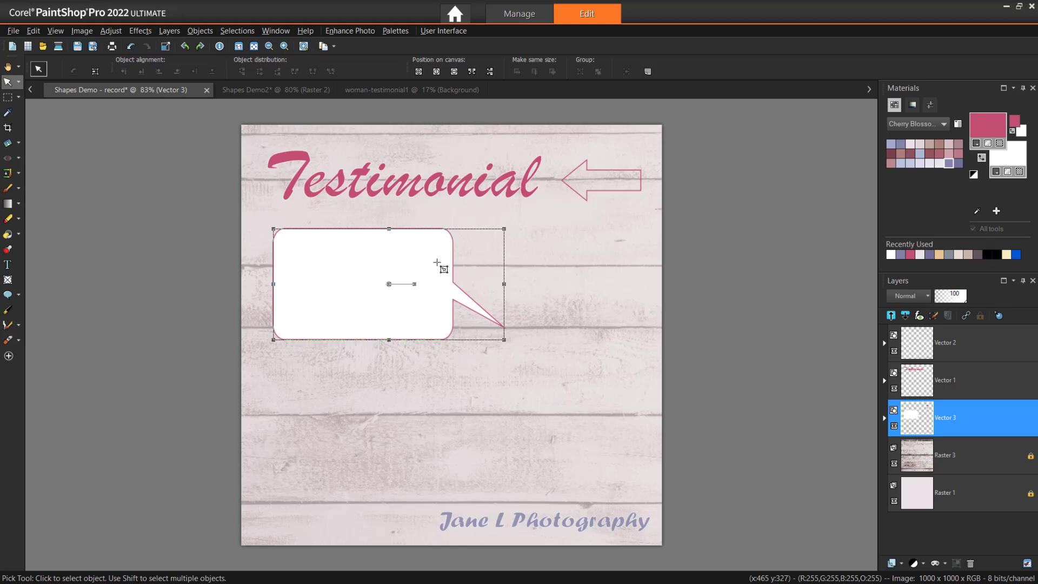
- Move the bubble's tail nodes so its tip points level to the right, then expand the Vector 3 layer
{"action": "left_click", "coordinate": [7, 310]}
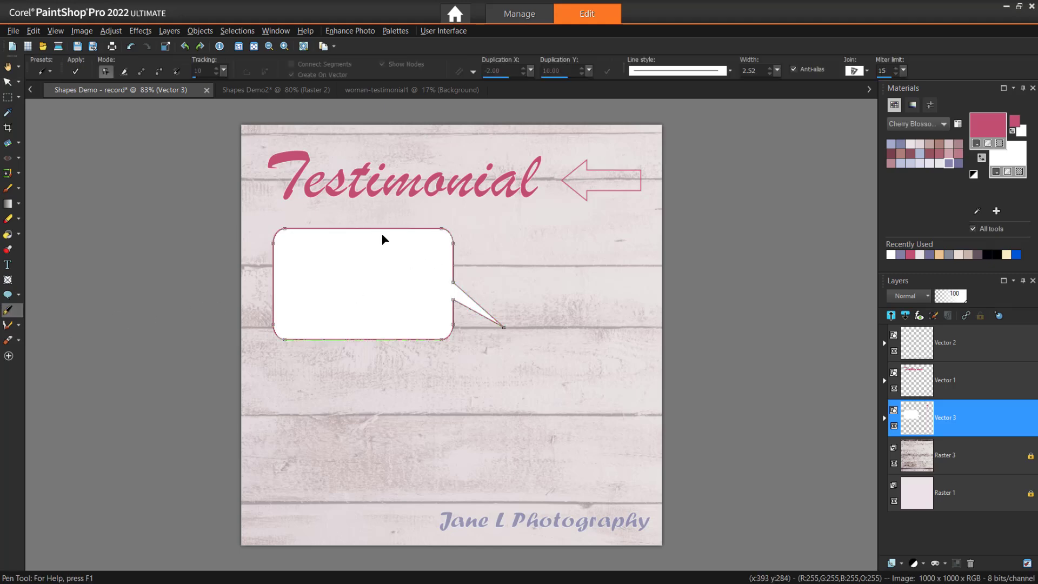
{"action": "scroll", "coordinate": [427, 251], "scroll_direction": "up", "scroll_amount": 1}
{"action": "scroll", "coordinate": [427, 254], "scroll_direction": "up", "scroll_amount": 2}
{"action": "left_click_drag", "start_coordinate": [562, 383], "coordinate": [554, 306]}
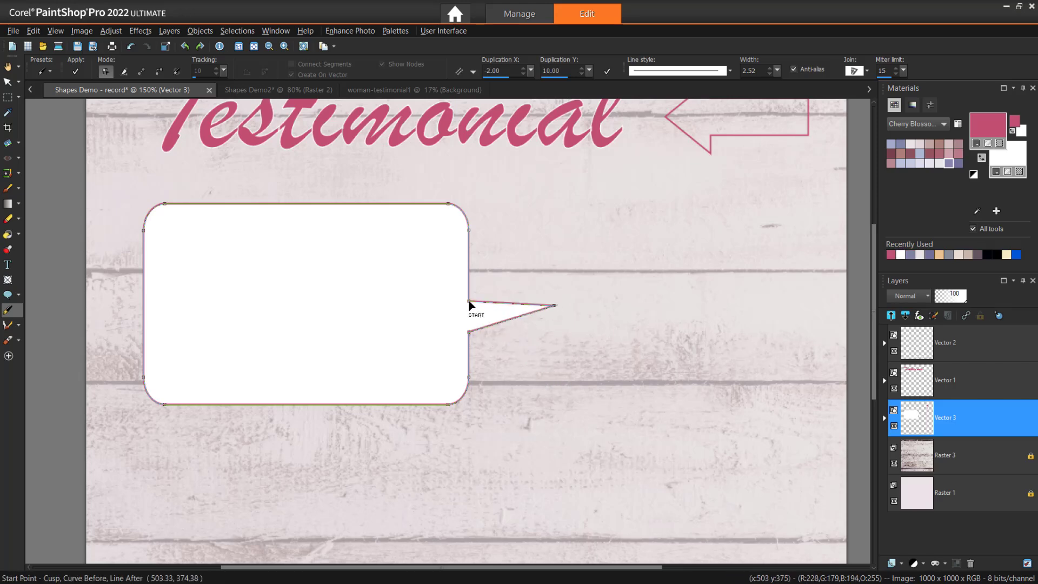
{"action": "left_click_drag", "start_coordinate": [469, 300], "coordinate": [469, 289]}
{"action": "left_click_drag", "start_coordinate": [469, 332], "coordinate": [475, 338]}
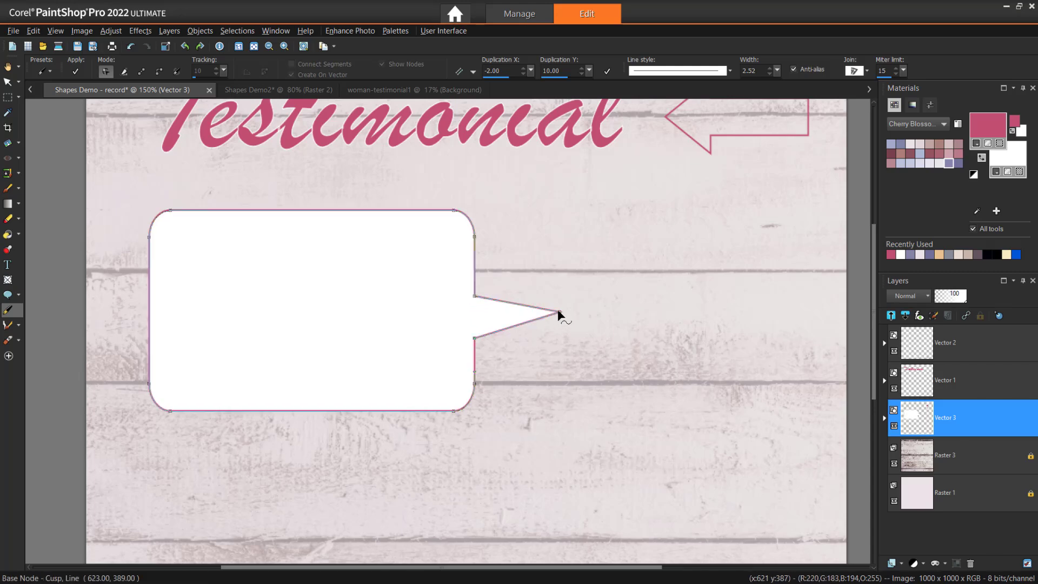
{"action": "left_click_drag", "start_coordinate": [559, 310], "coordinate": [590, 315]}
{"action": "key", "text": "ctrl+alt+n"}
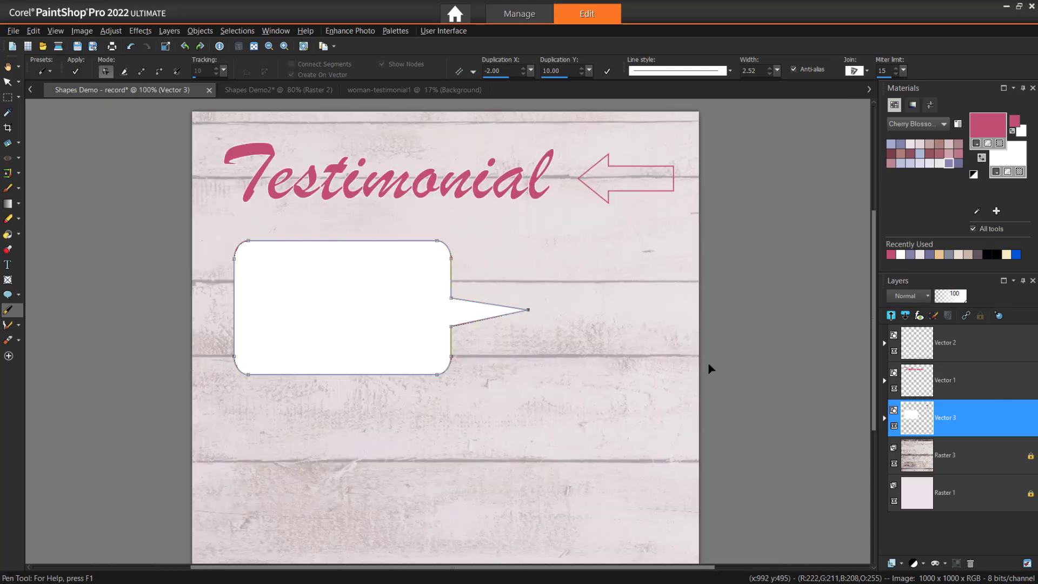
{"action": "left_click", "coordinate": [885, 419]}
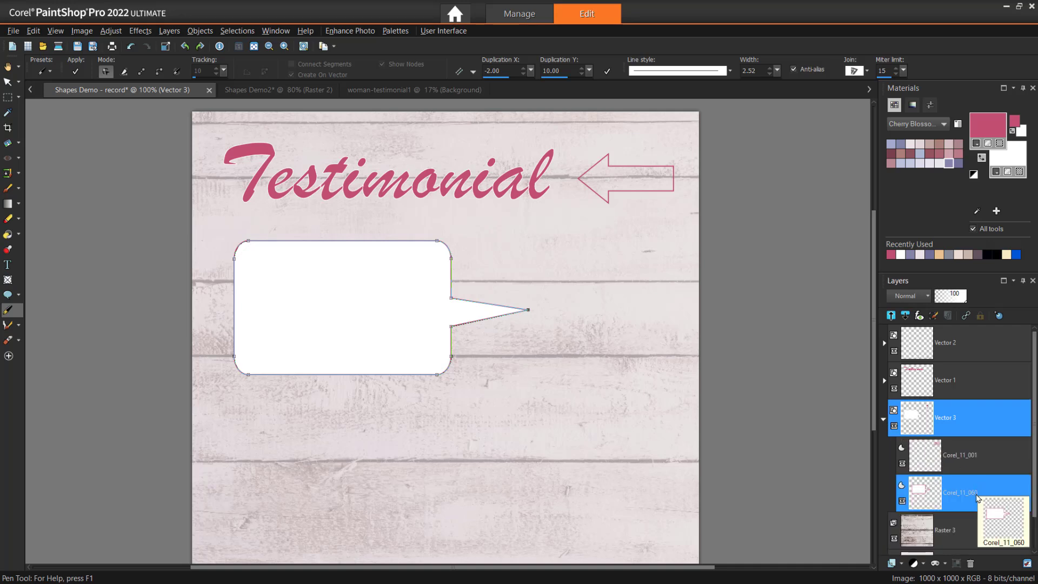
- Raise the speech bubble's stroke width from 2.52 to 6.00 in its layer Properties
{"action": "right_click", "coordinate": [979, 489]}
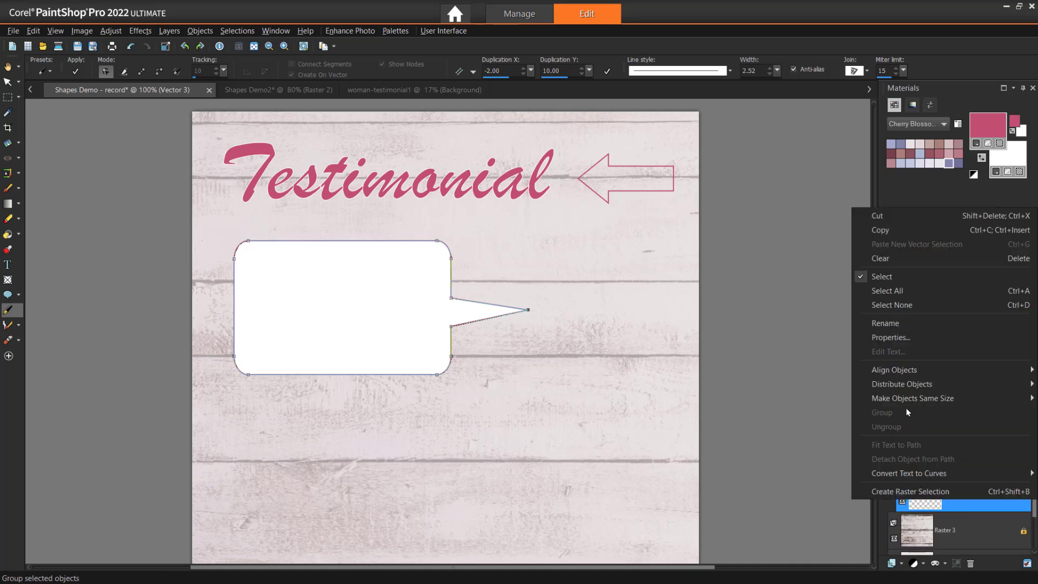
{"action": "left_click", "coordinate": [895, 341]}
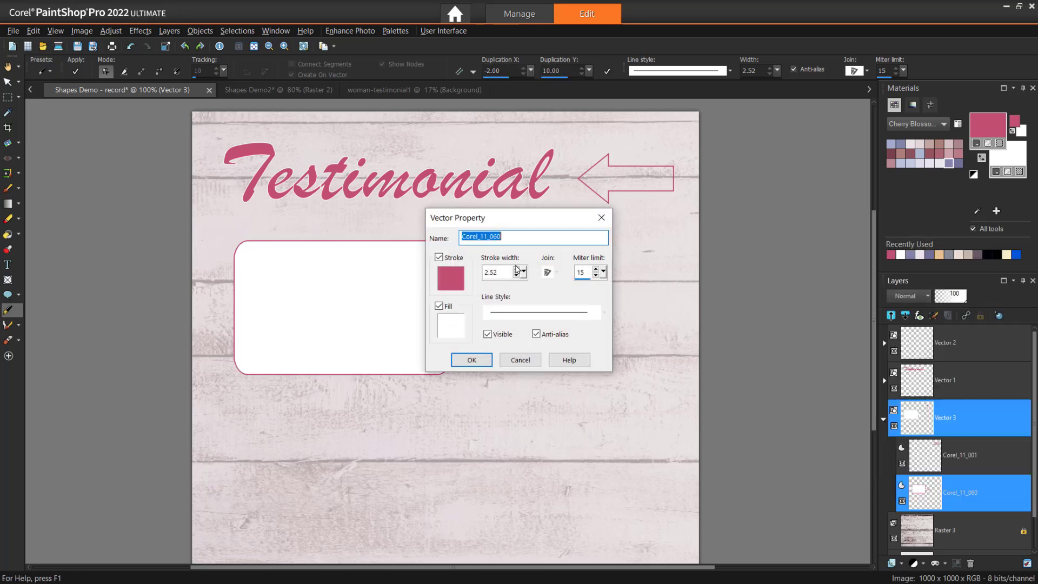
{"action": "left_click", "coordinate": [518, 271]}
{"action": "left_click", "coordinate": [517, 270]}
{"action": "left_click", "coordinate": [517, 271]}
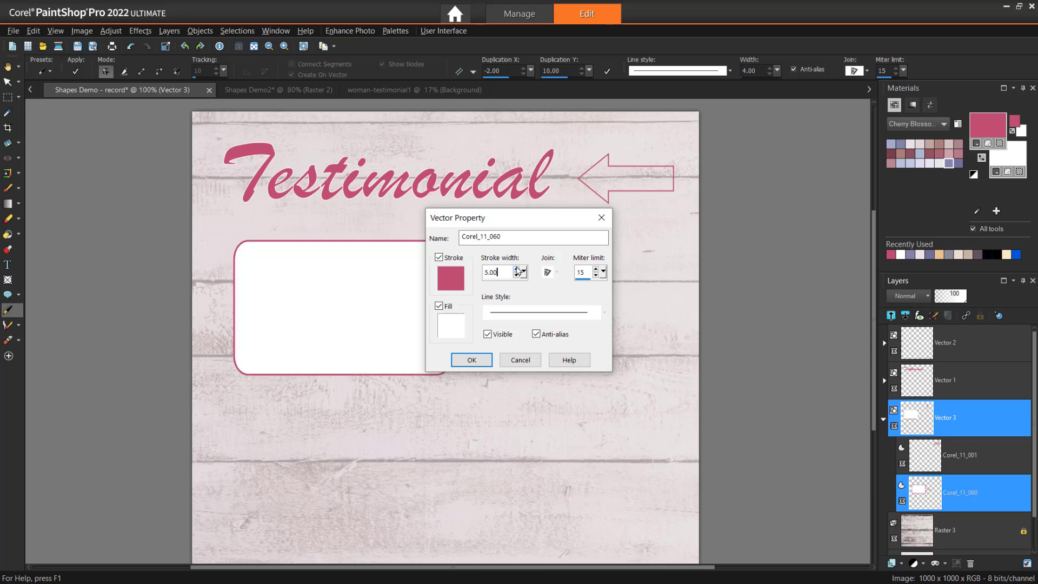
{"action": "left_click", "coordinate": [518, 270]}
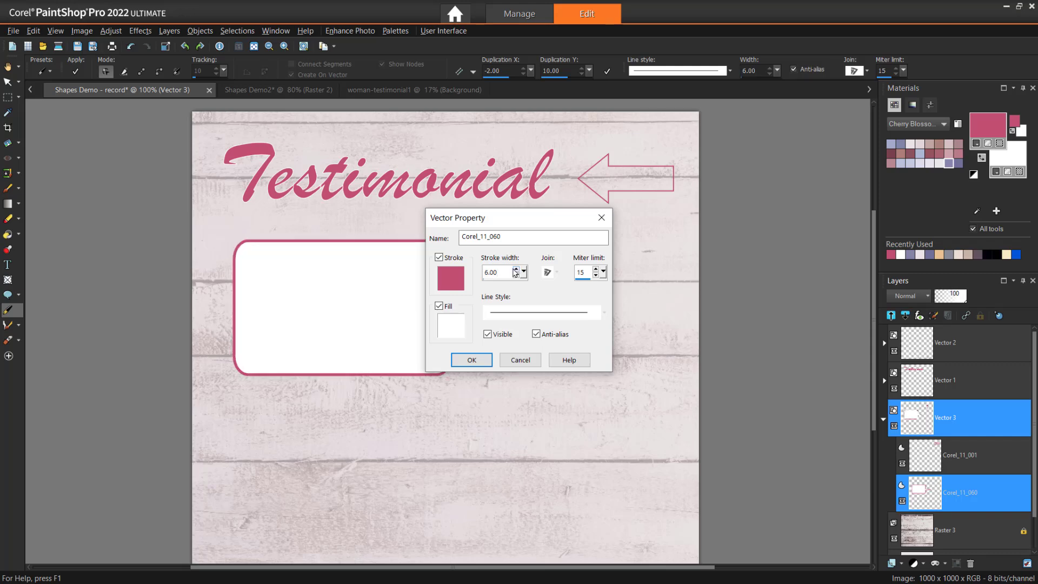
{"action": "left_click", "coordinate": [472, 360]}
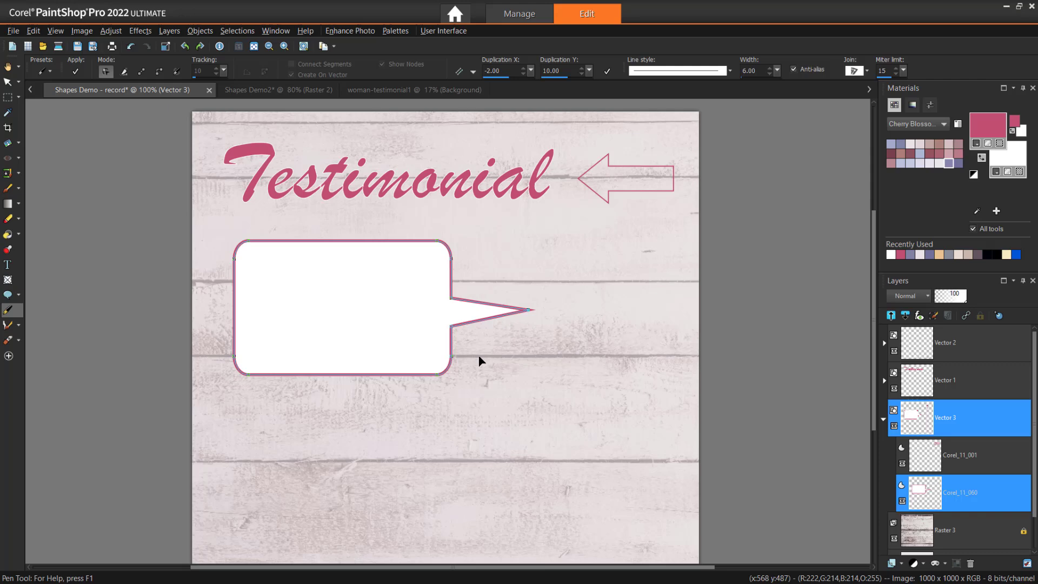
- Draw a raster Checkmark preset shape below the speech bubble
{"action": "left_click", "coordinate": [8, 294]}
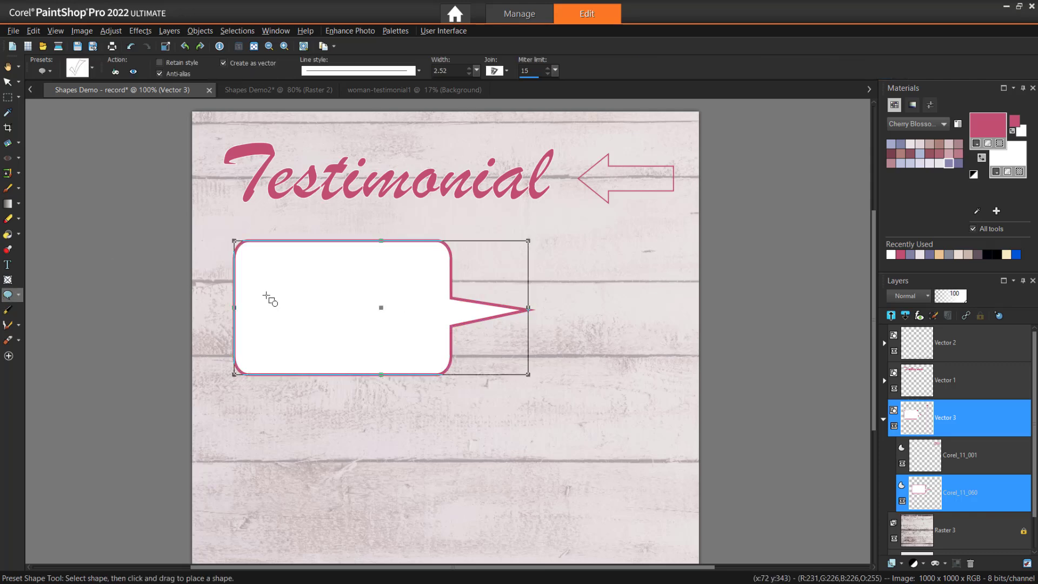
{"action": "left_click", "coordinate": [224, 65]}
{"action": "left_click_drag", "start_coordinate": [258, 428], "coordinate": [349, 530]}
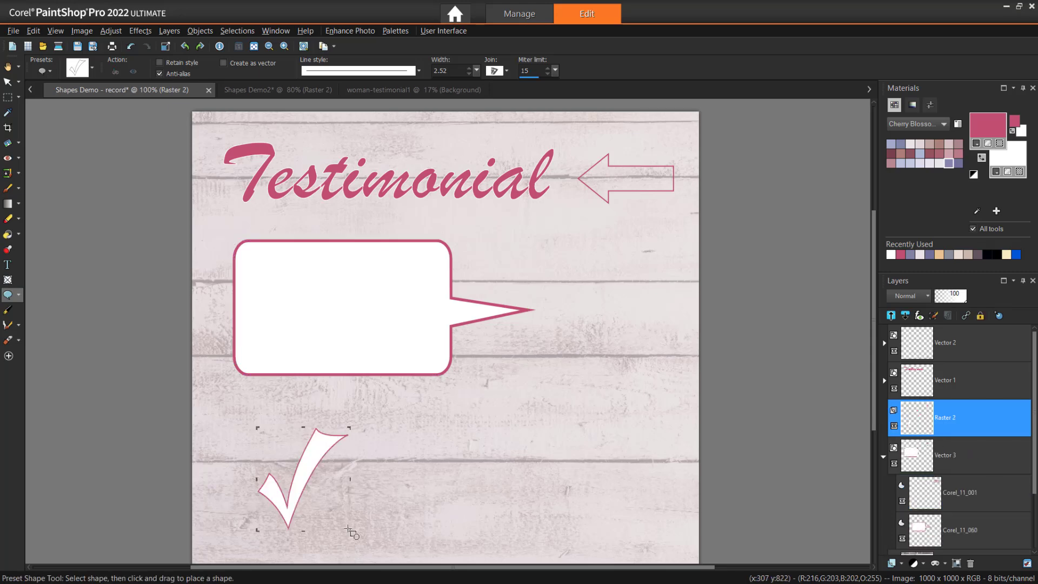
- Apply a 3D Effects Drop Shadow to the checkmark
{"action": "left_click", "coordinate": [7, 82]}
{"action": "left_click", "coordinate": [140, 31]}
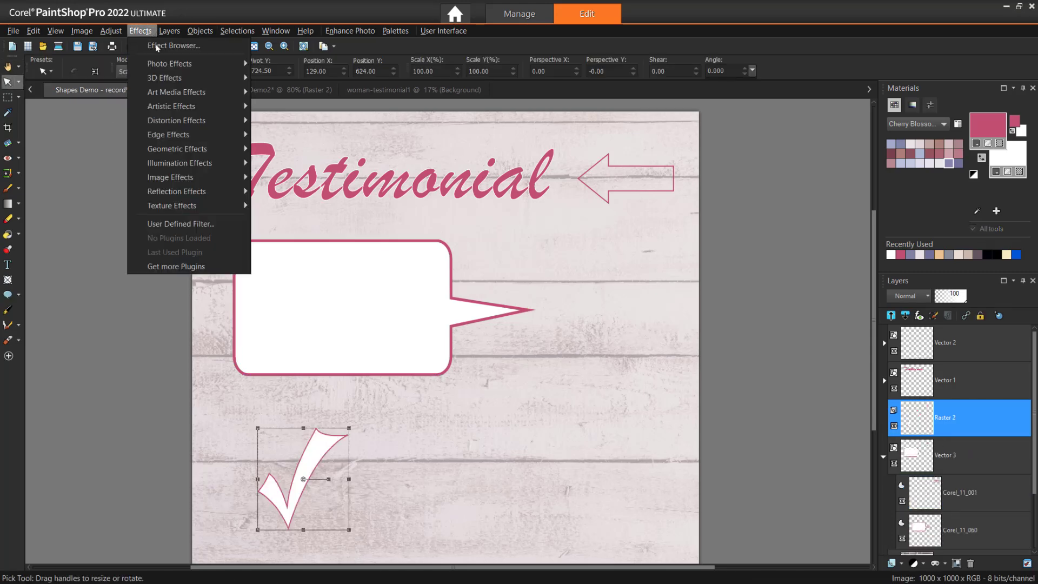
{"action": "mouse_move", "coordinate": [168, 77]}
{"action": "left_click", "coordinate": [282, 120]}
{"action": "left_click", "coordinate": [674, 378]}
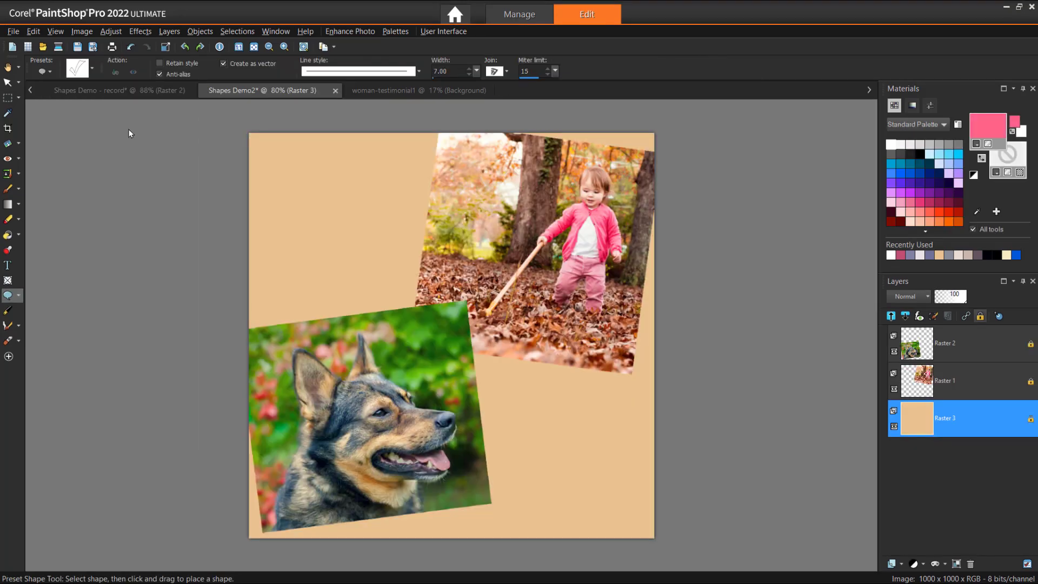
- Choose the Heart preset with a Small Dash line style at width 2
{"action": "left_click", "coordinate": [87, 63]}
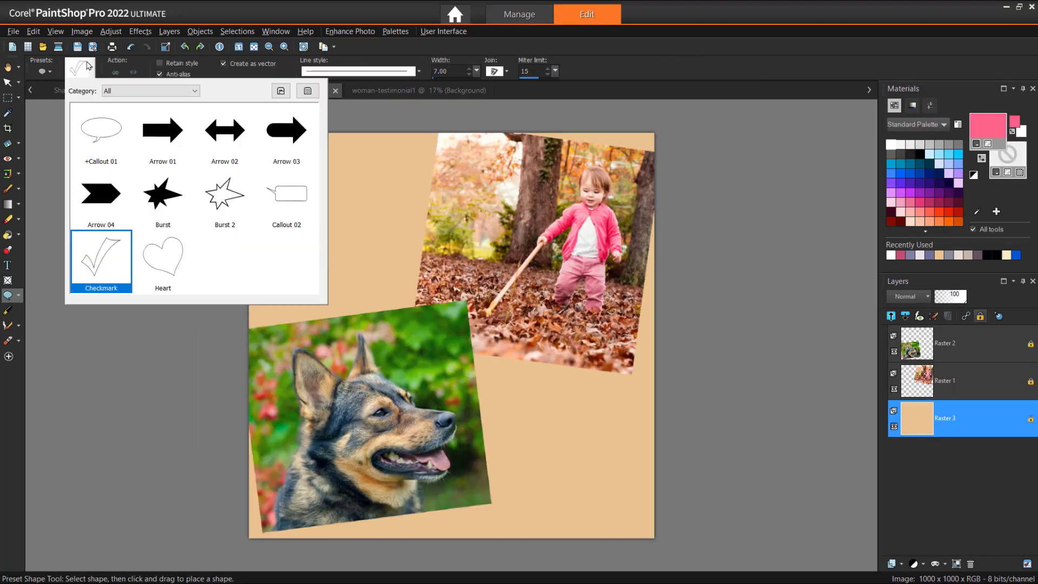
{"action": "left_click", "coordinate": [150, 243]}
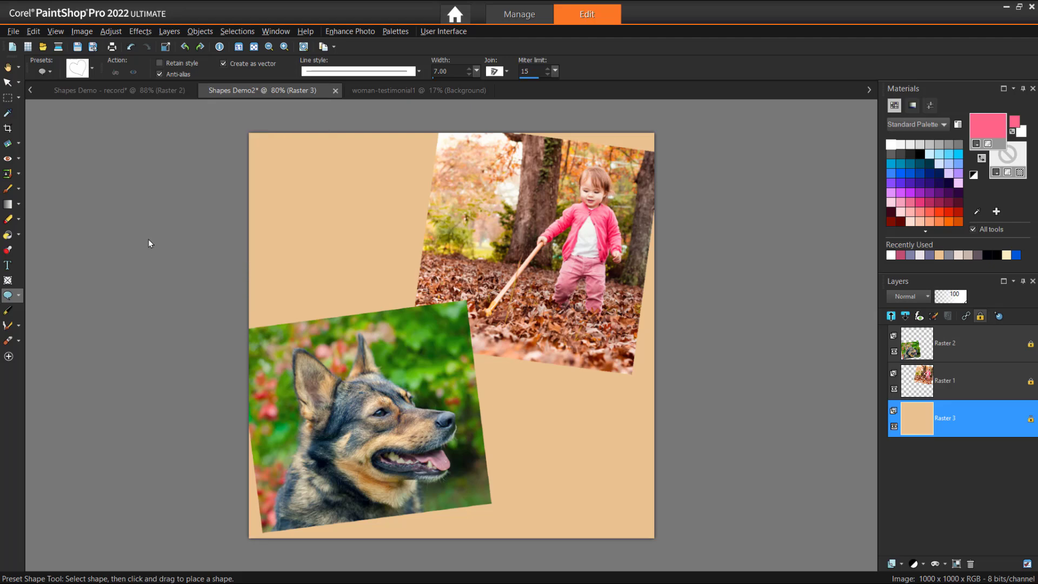
{"action": "left_click", "coordinate": [376, 75]}
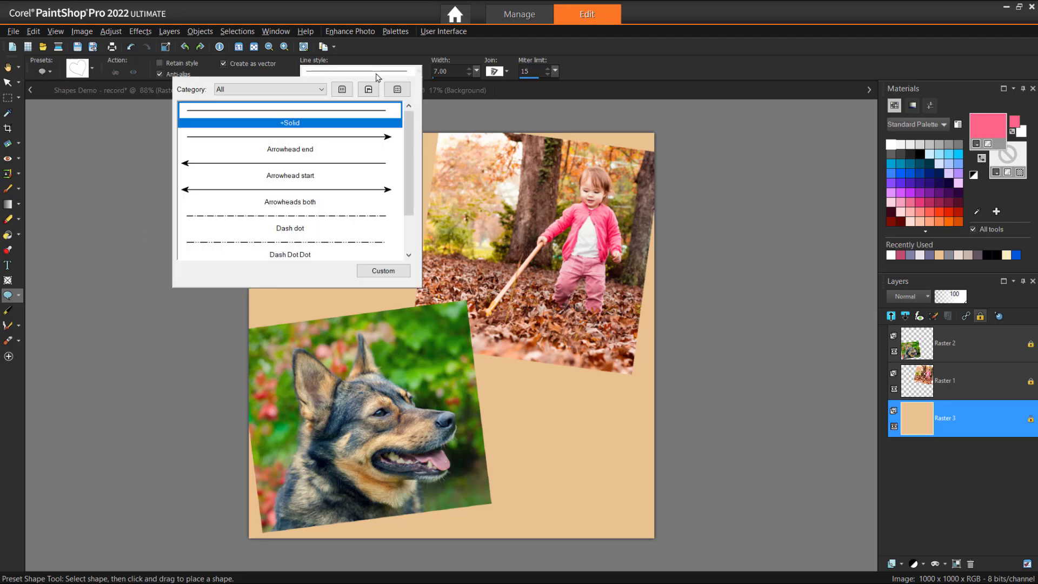
{"action": "scroll", "coordinate": [406, 124], "scroll_direction": "down", "scroll_amount": 2}
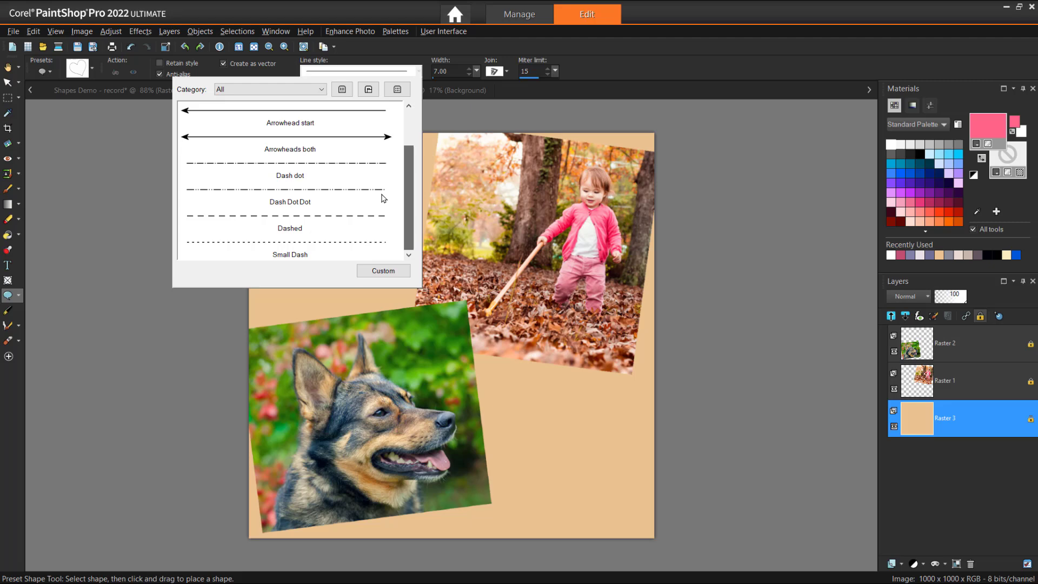
{"action": "left_click", "coordinate": [343, 244]}
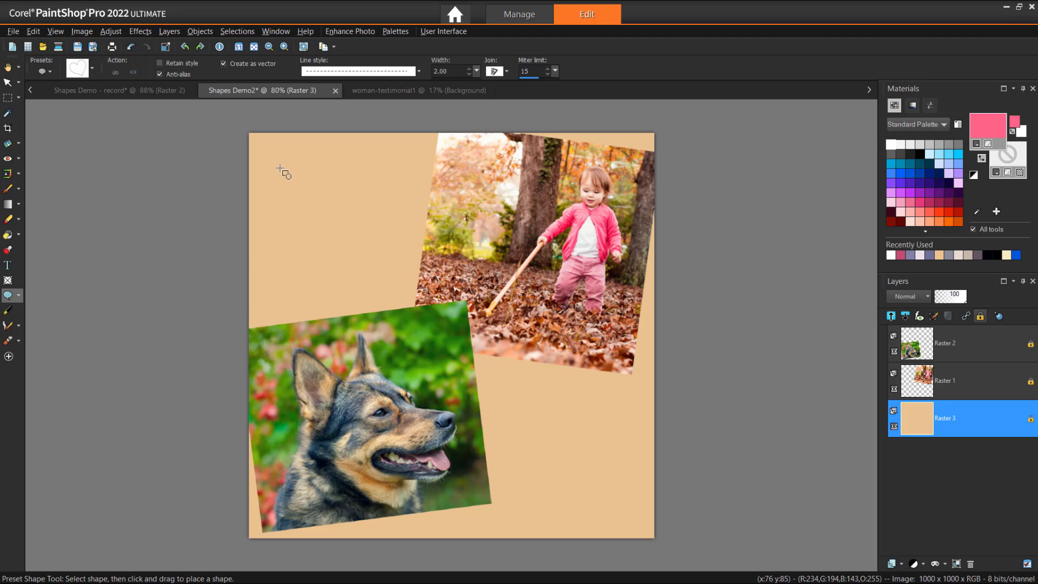
- Draw three dashed hearts: one at the upper left, two stacked below the girl photo
{"action": "left_click_drag", "start_coordinate": [271, 165], "coordinate": [405, 296]}
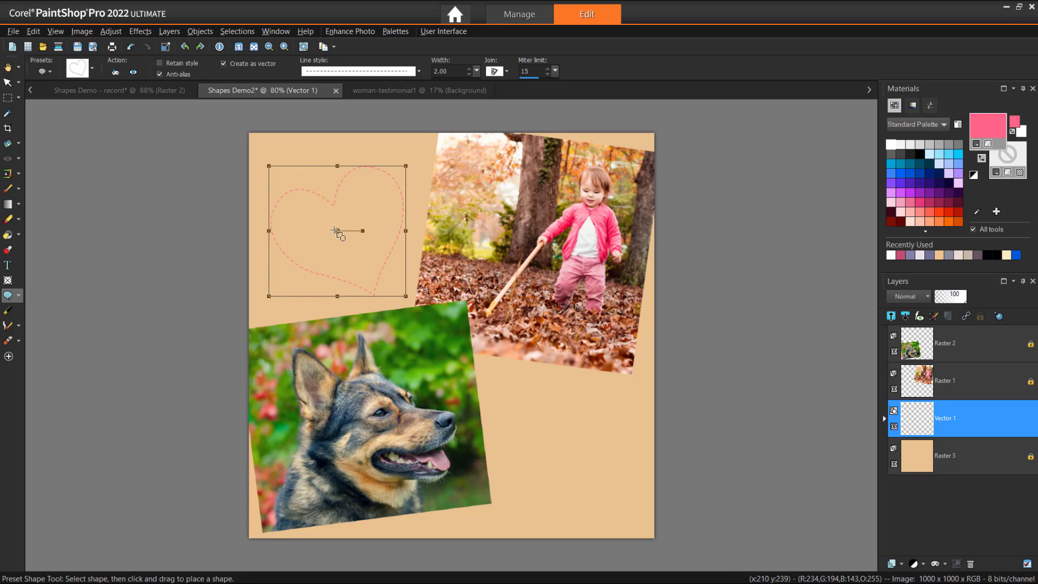
{"action": "left_click_drag", "start_coordinate": [337, 230], "coordinate": [334, 218]}
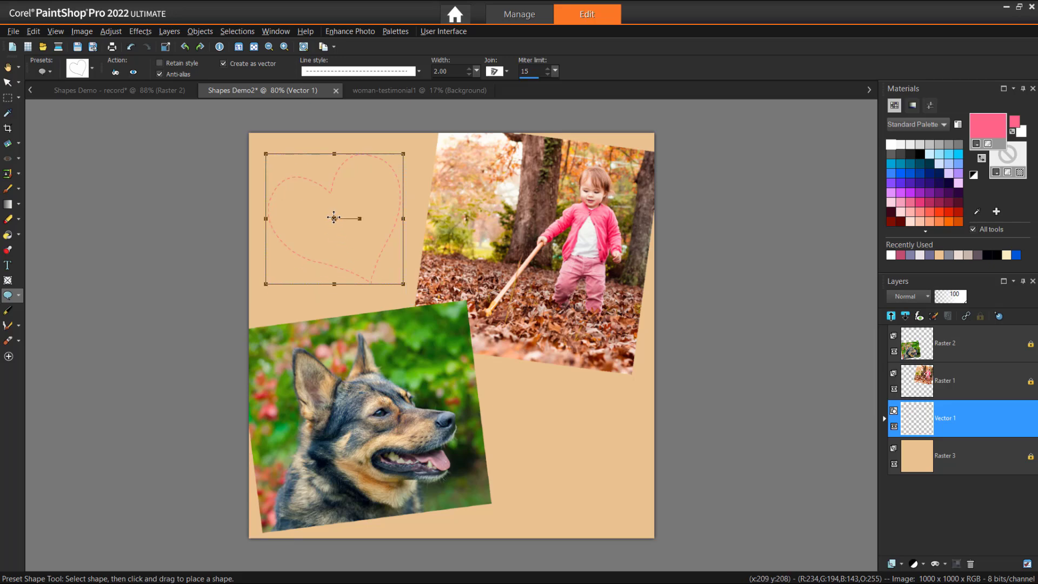
{"action": "left_click_drag", "start_coordinate": [599, 378], "coordinate": [521, 458]}
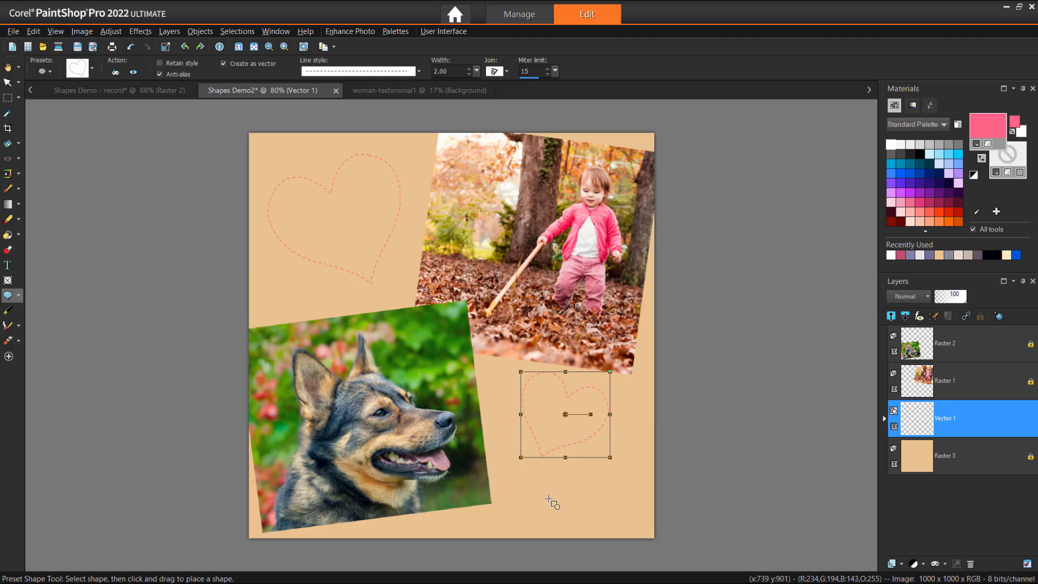
{"action": "left_click_drag", "start_coordinate": [548, 497], "coordinate": [590, 498]}
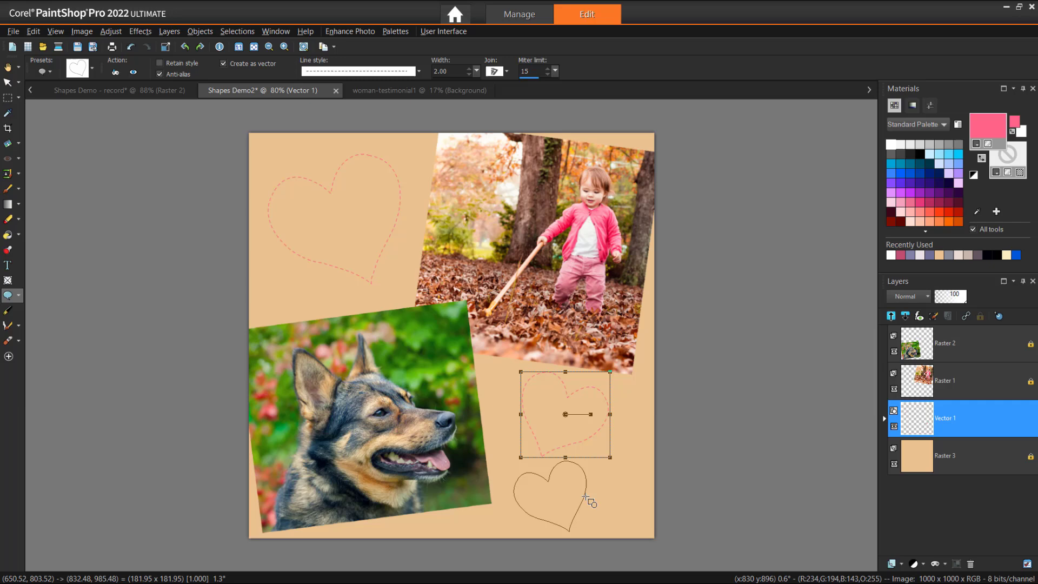
{"action": "left_click_drag", "start_coordinate": [585, 497], "coordinate": [586, 496]}
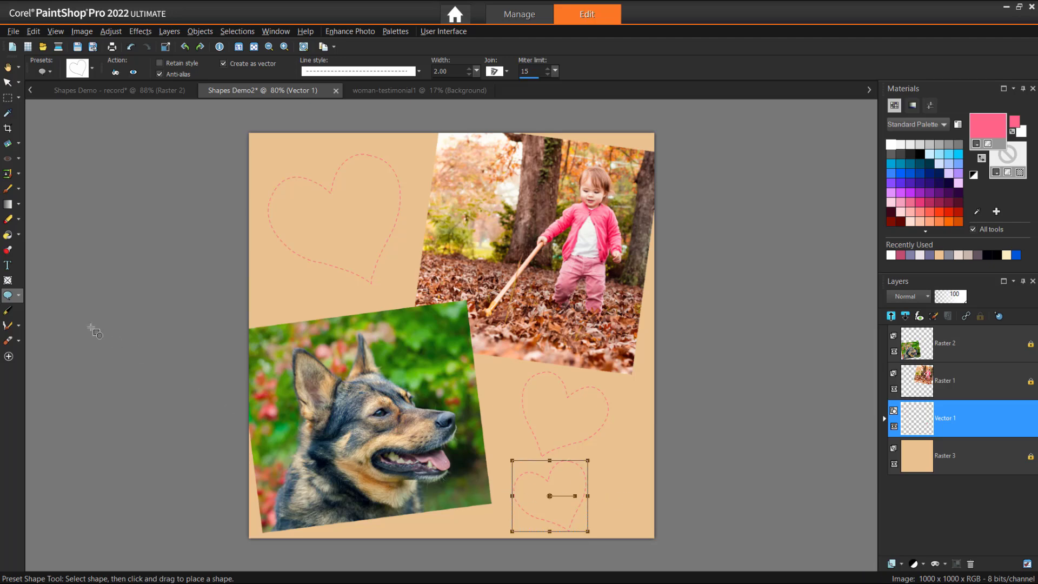
- Draw a square with the Rectangle tool over the girl photo
{"action": "left_click", "coordinate": [21, 297]}
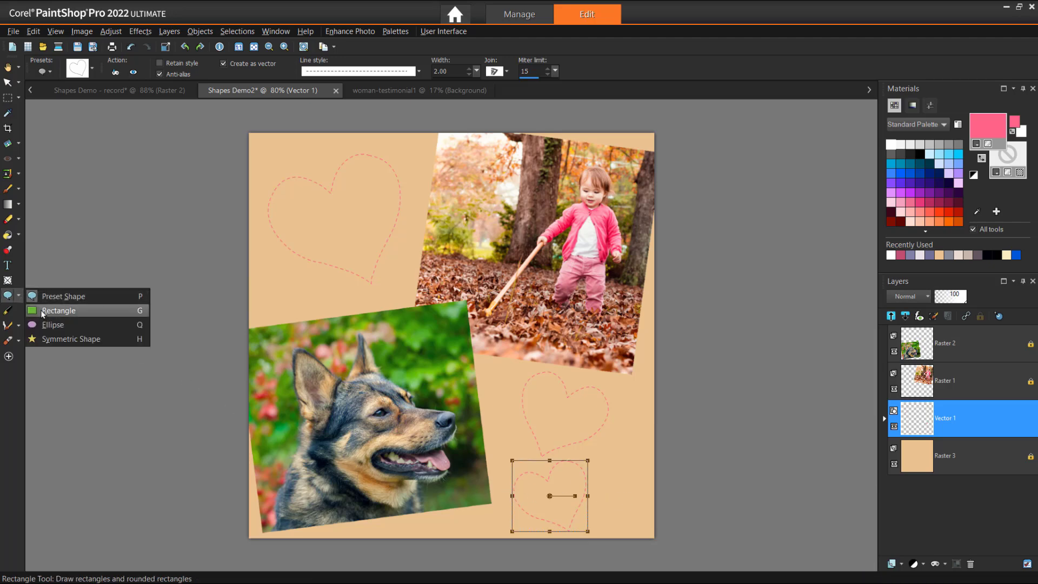
{"action": "left_click", "coordinate": [40, 310]}
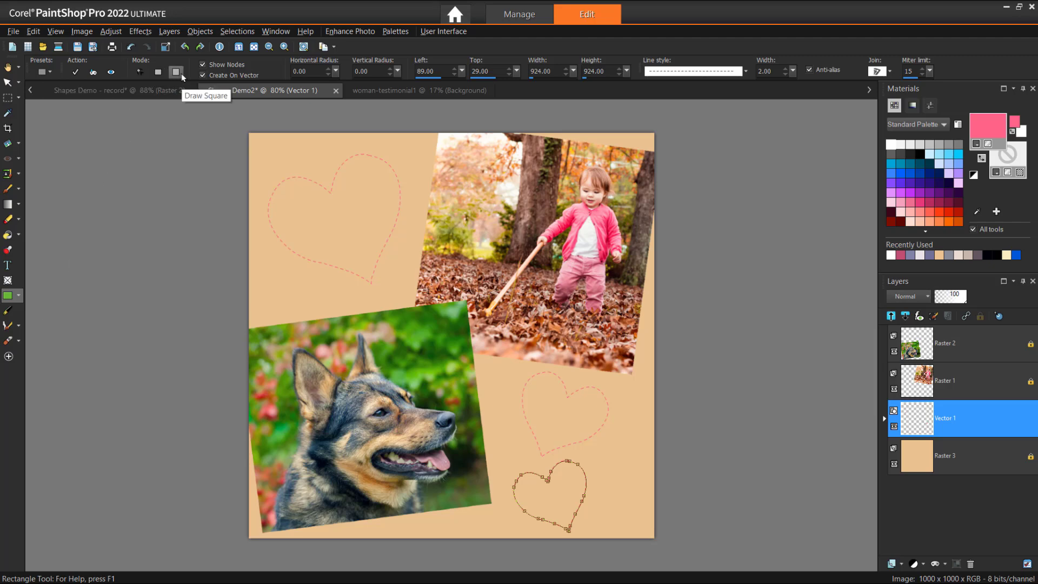
{"action": "key", "text": "ctrl+z"}
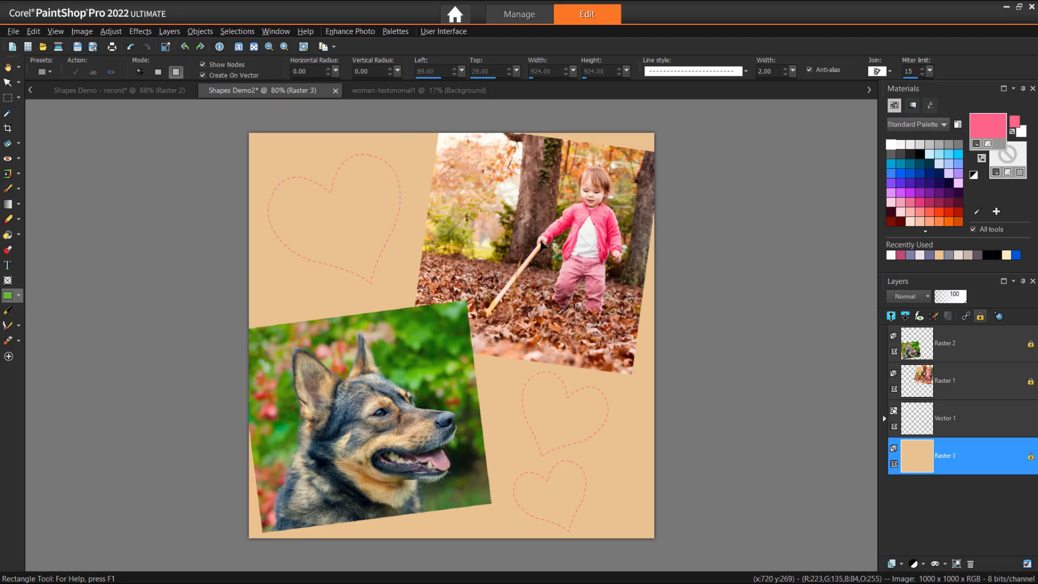
{"action": "left_click_drag", "start_coordinate": [541, 242], "coordinate": [460, 140]}
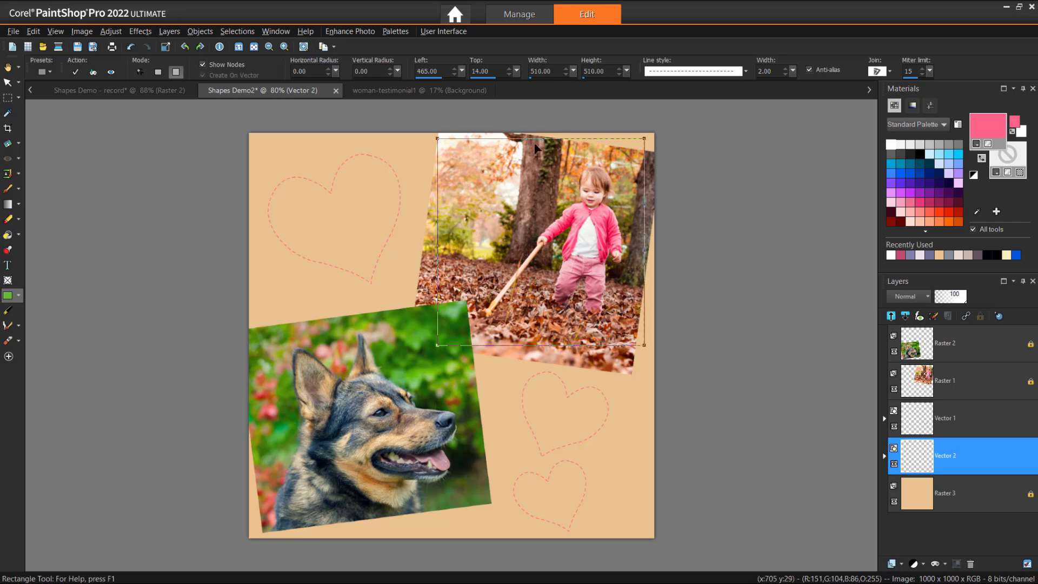
- Give the square a solid white outline of width 9
{"action": "left_click", "coordinate": [746, 71]}
{"action": "left_click", "coordinate": [616, 145]}
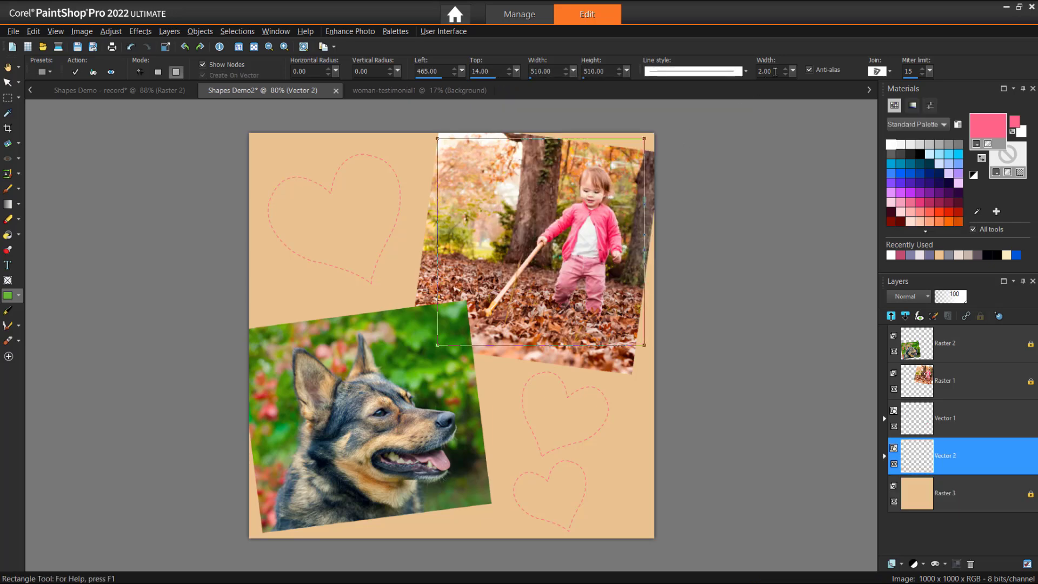
{"action": "left_click", "coordinate": [784, 68]}
{"action": "left_click", "coordinate": [894, 143]}
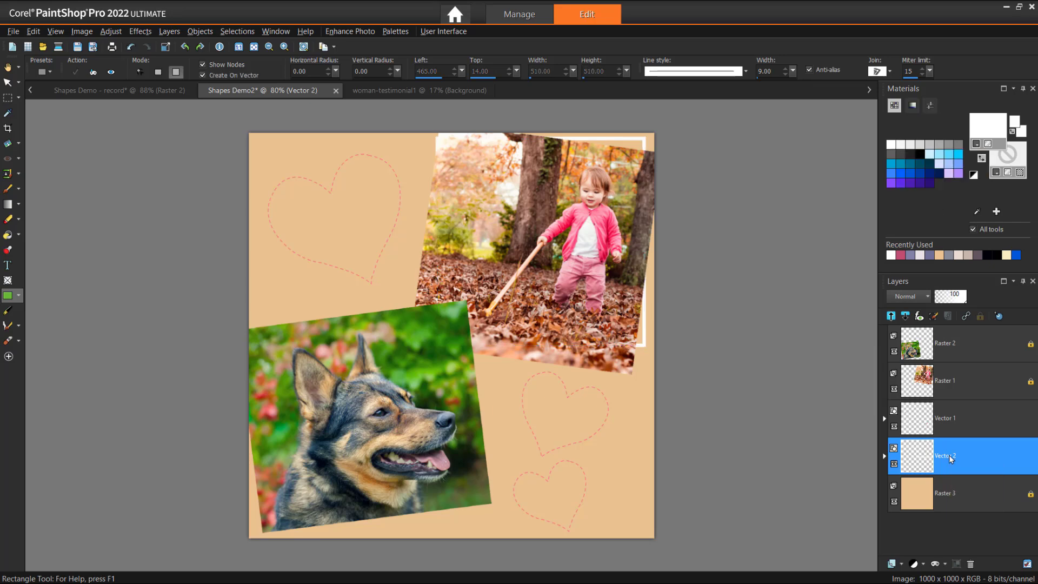
- Move the white frame layer above the girl photo in the layer stack
{"action": "left_click_drag", "start_coordinate": [945, 455], "coordinate": [942, 378]}
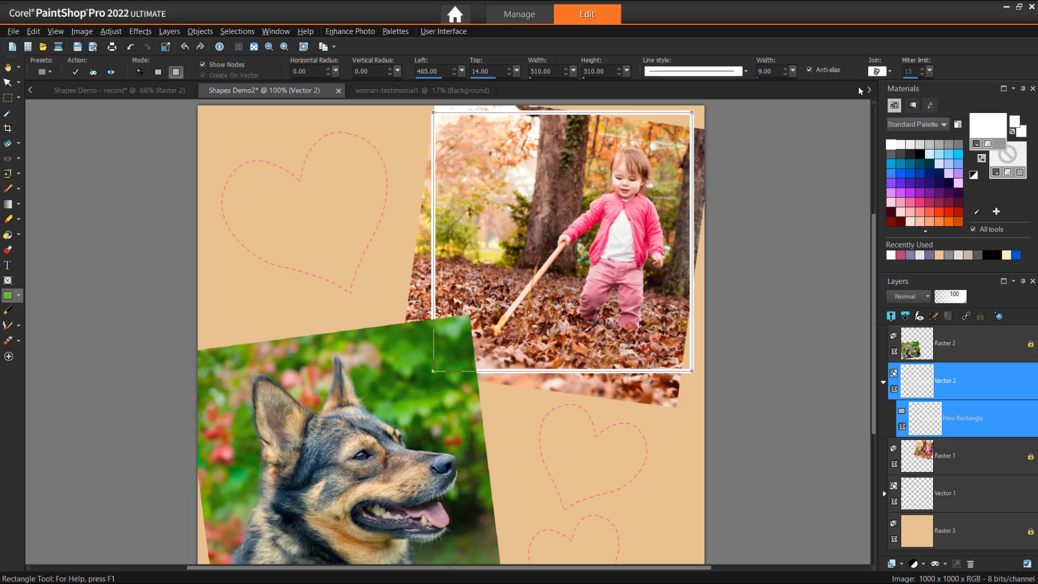
{"action": "scroll", "coordinate": [730, 361], "scroll_direction": "up", "scroll_amount": 4}
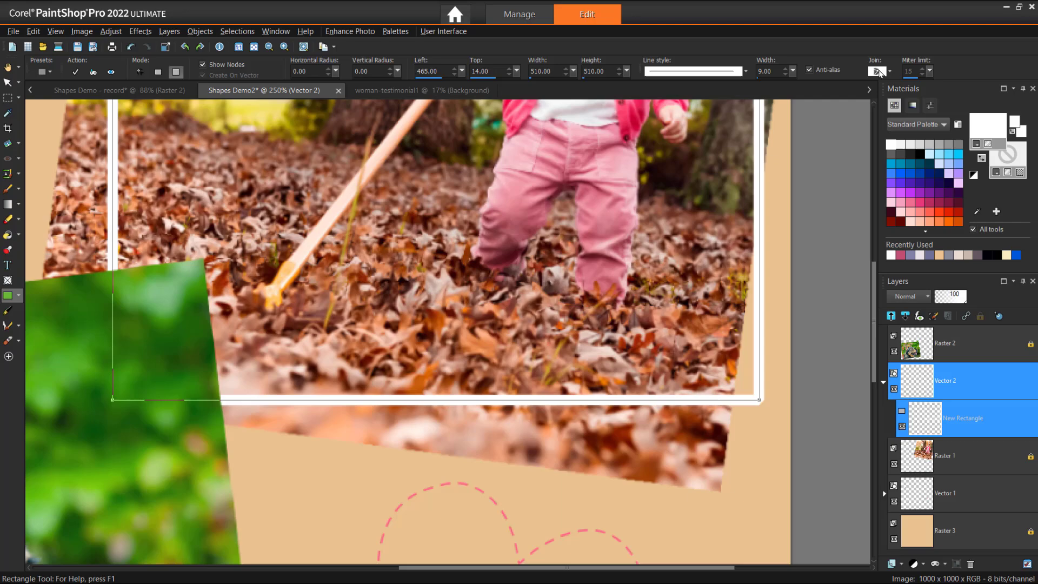
{"action": "scroll", "coordinate": [759, 389], "scroll_direction": "down", "scroll_amount": 1}
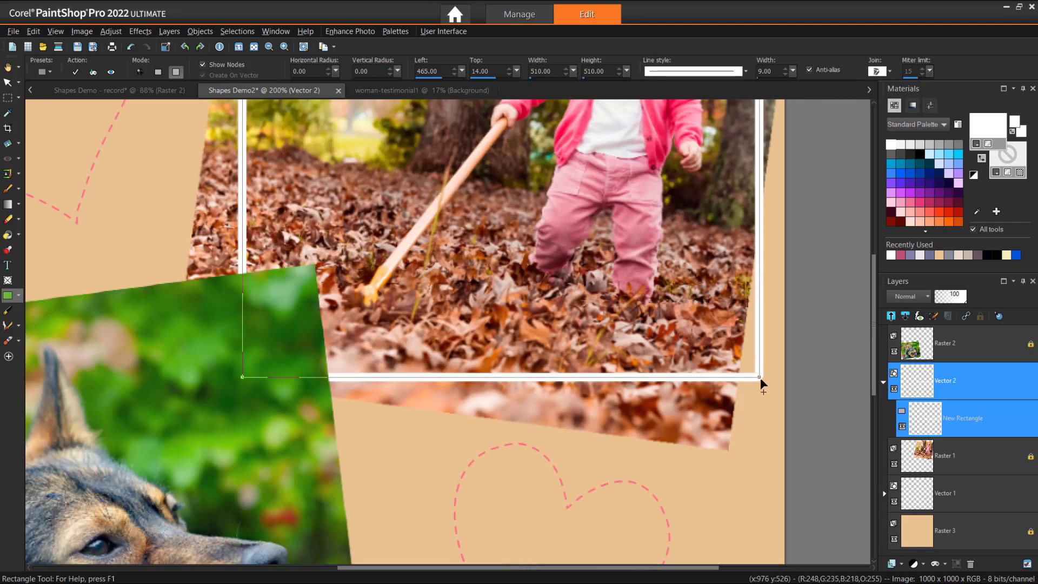
- Round the frame's corners to a 24.50 radius and rotate it about 6 degrees
{"action": "left_click_drag", "start_coordinate": [760, 377], "coordinate": [749, 377]}
{"action": "scroll", "coordinate": [721, 332], "scroll_direction": "down", "scroll_amount": 2}
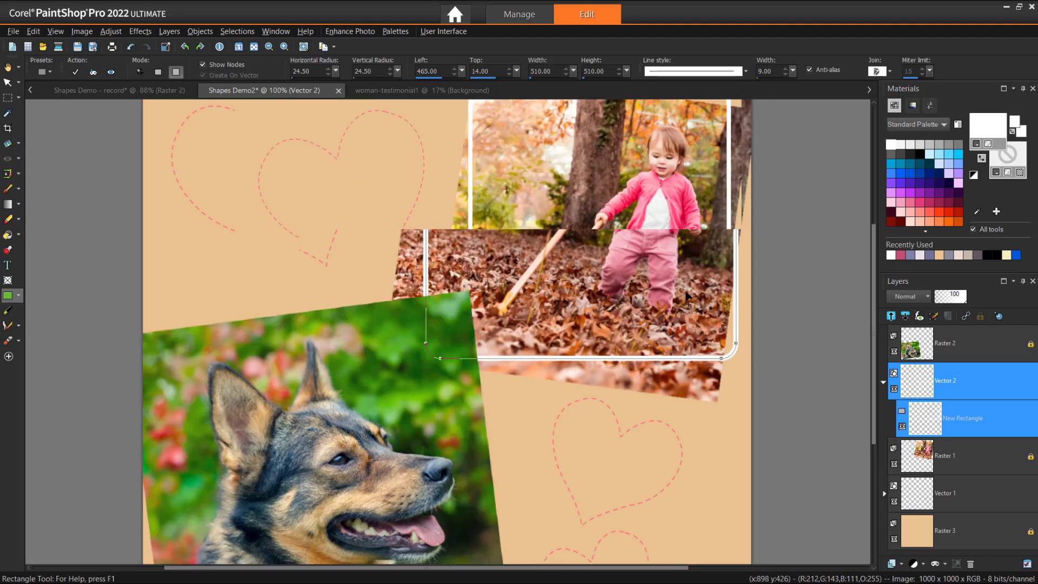
{"action": "scroll", "coordinate": [687, 297], "scroll_direction": "down", "scroll_amount": 2}
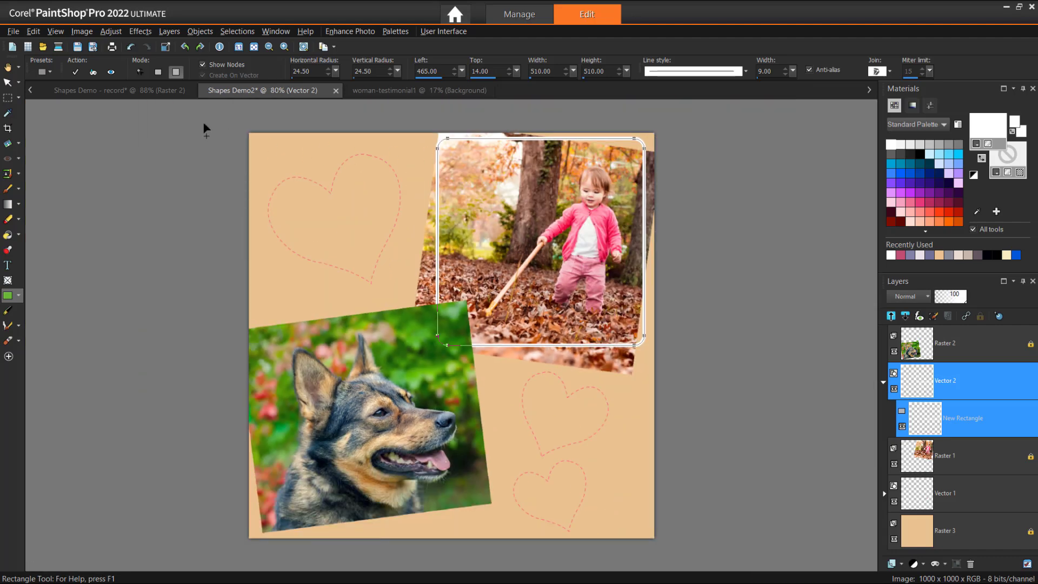
{"action": "left_click", "coordinate": [71, 77]}
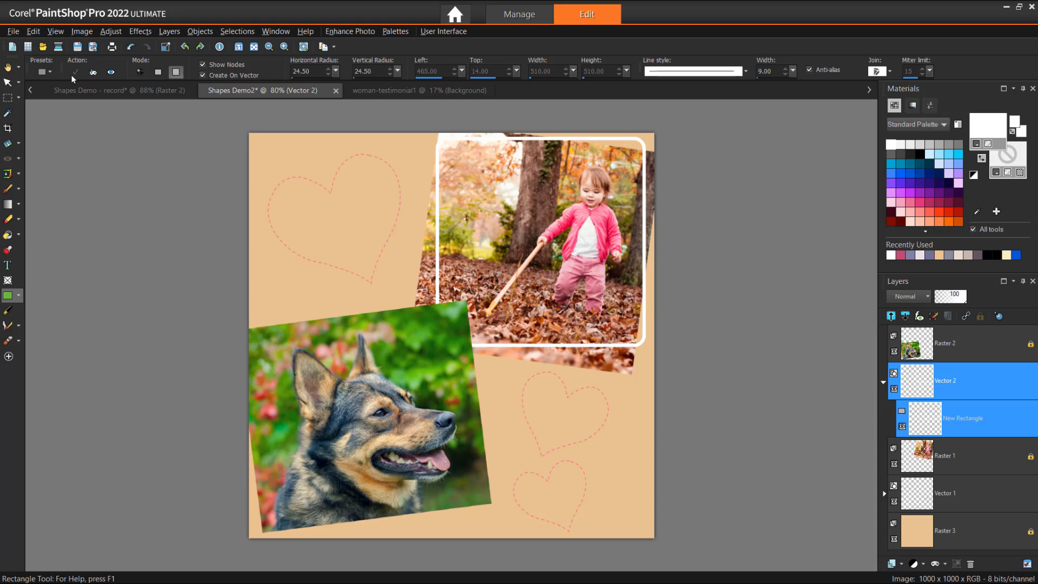
{"action": "left_click", "coordinate": [11, 84]}
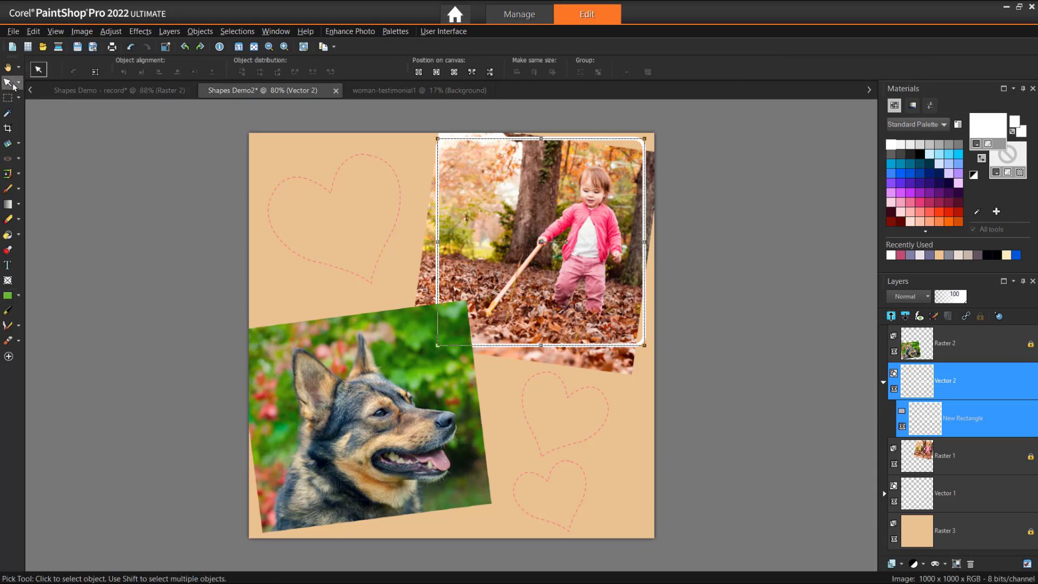
{"action": "left_click_drag", "start_coordinate": [644, 140], "coordinate": [656, 143]}
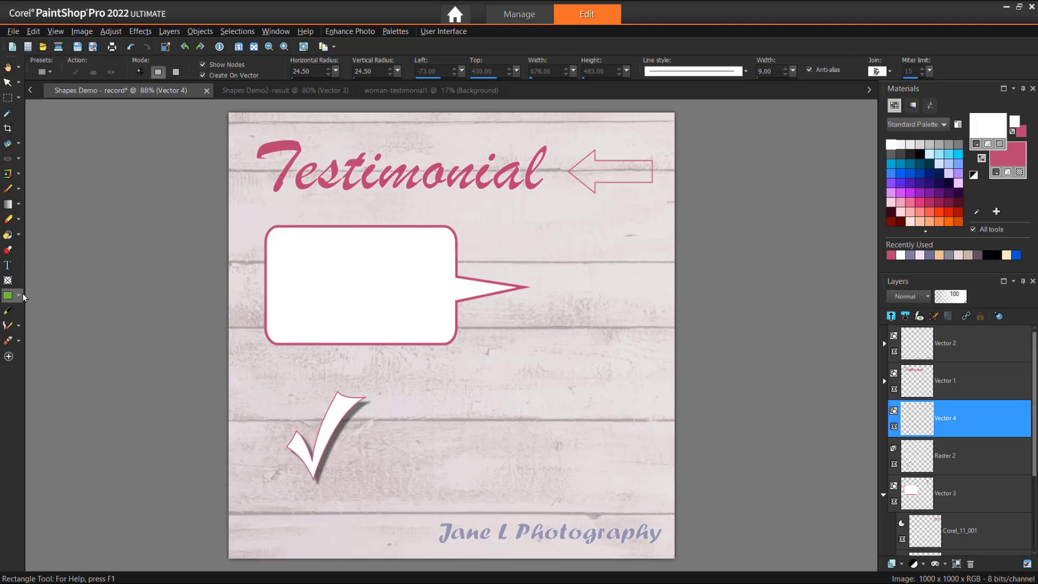
- Draw an ellipse with outline width 4 over the photography credit
{"action": "left_click", "coordinate": [19, 295]}
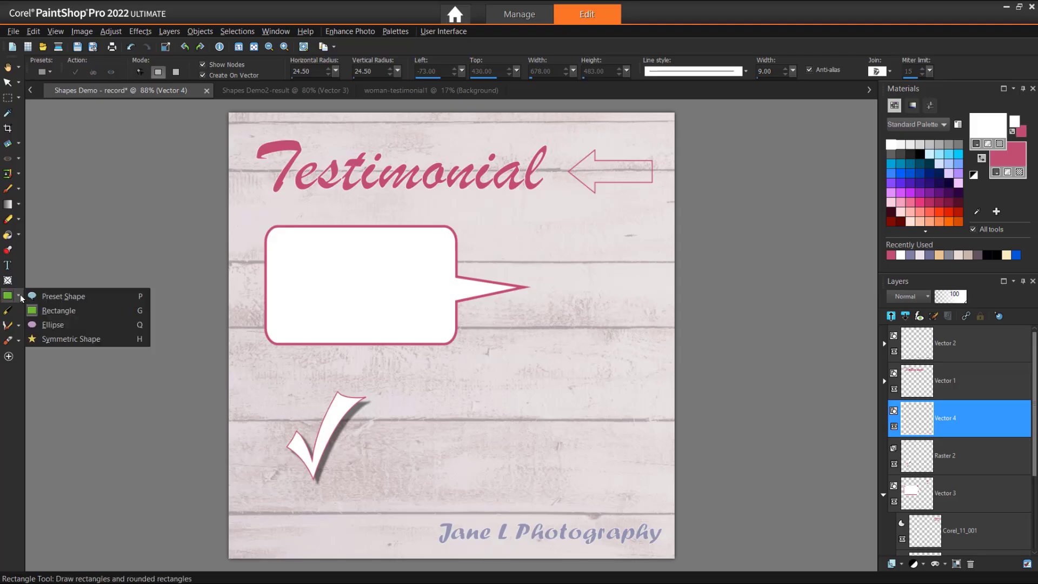
{"action": "left_click", "coordinate": [50, 325]}
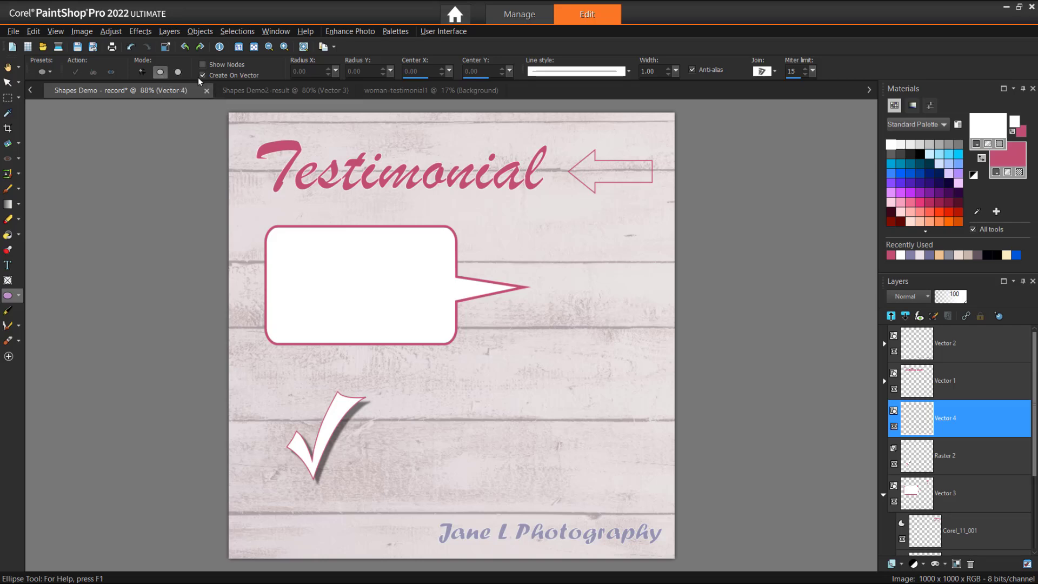
{"action": "left_click", "coordinate": [671, 70]}
{"action": "left_click", "coordinate": [671, 69]}
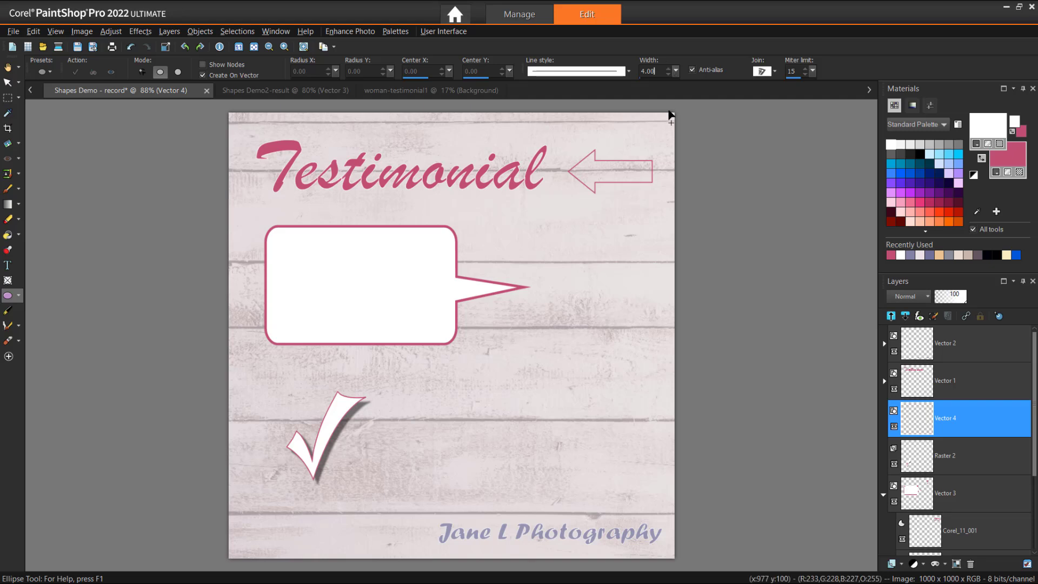
{"action": "left_click_drag", "start_coordinate": [482, 502], "coordinate": [623, 548]}
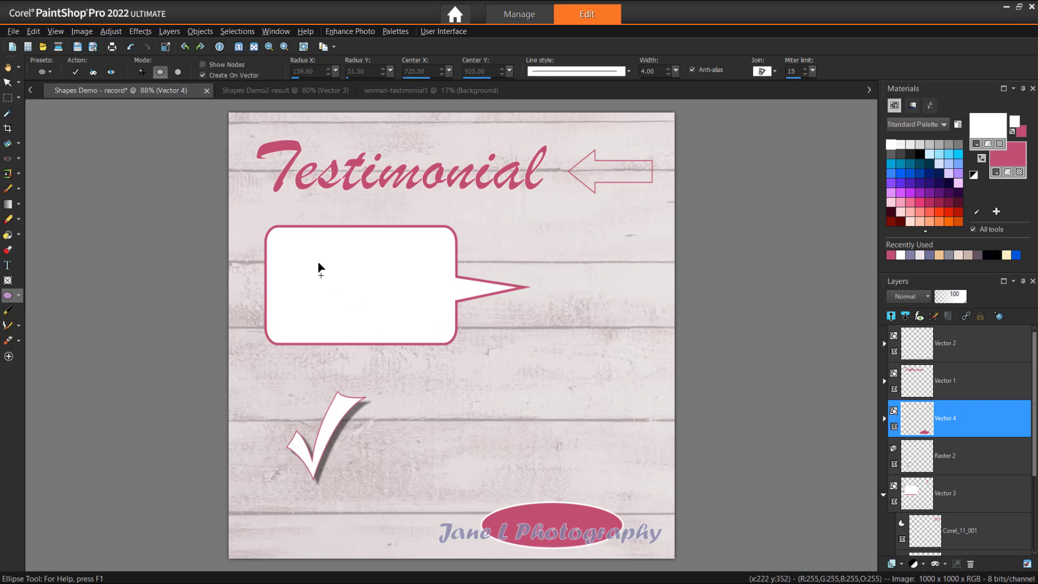
- Give the ellipse a blue-grey outline, white fill and 66 opacity, stretched to frame the credit
{"action": "left_click", "coordinate": [140, 73]}
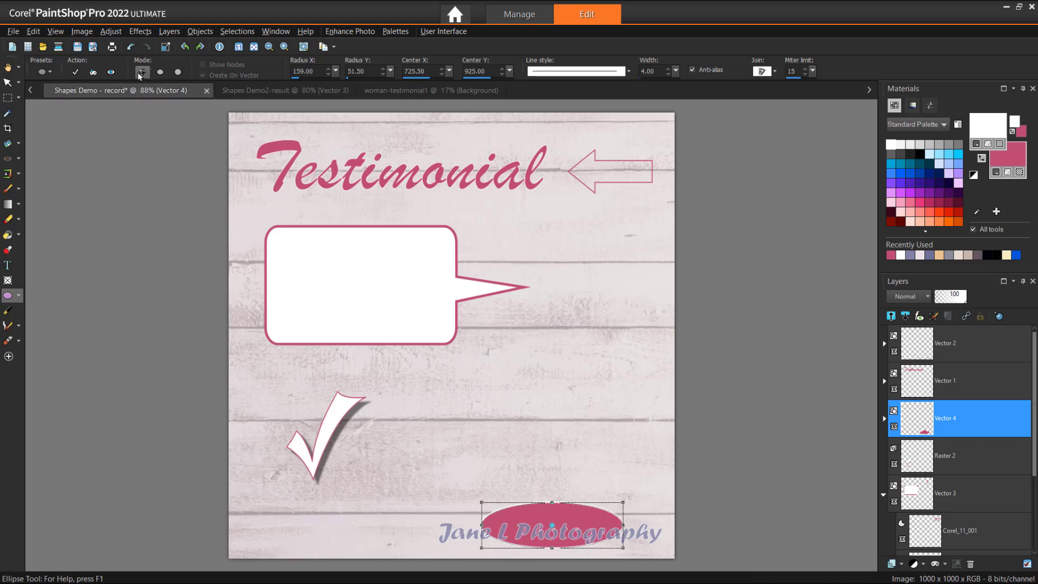
{"action": "left_click", "coordinate": [930, 255]}
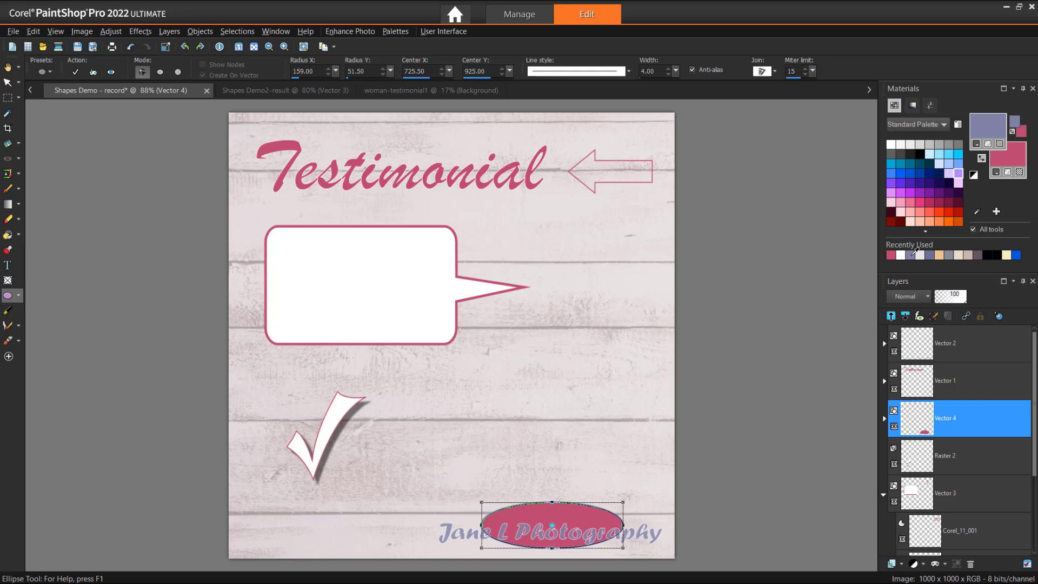
{"action": "right_click", "coordinate": [893, 142]}
{"action": "left_click_drag", "start_coordinate": [965, 296], "coordinate": [956, 300]}
{"action": "left_click", "coordinate": [331, 69]}
{"action": "left_click_drag", "start_coordinate": [331, 69], "coordinate": [383, 77]}
{"action": "key", "text": "k"}
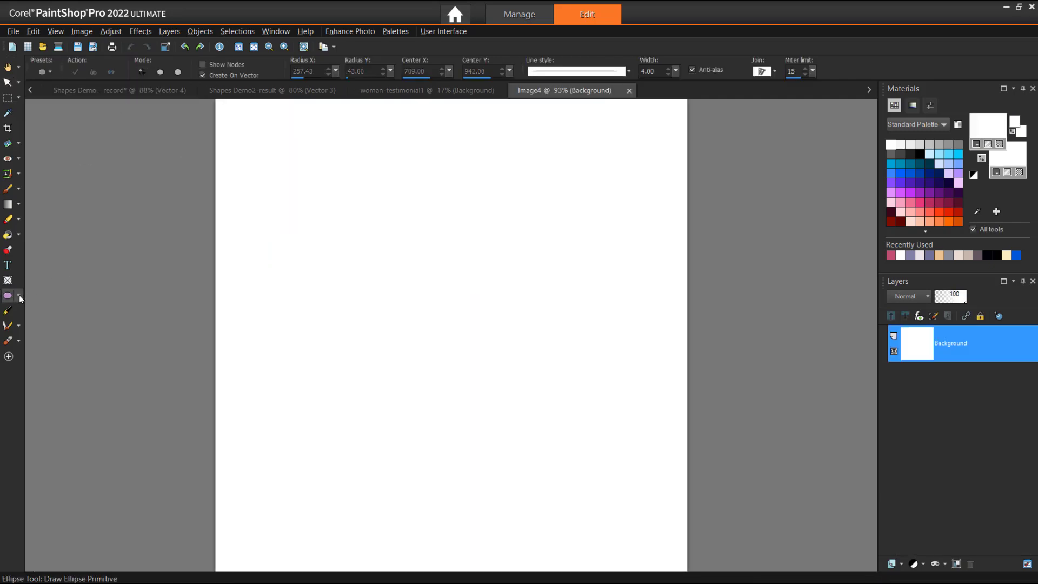
- Draw test gold six-point stars with the Symmetric Shape tool, trying Round Inner and Round Outer
{"action": "left_click", "coordinate": [18, 295]}
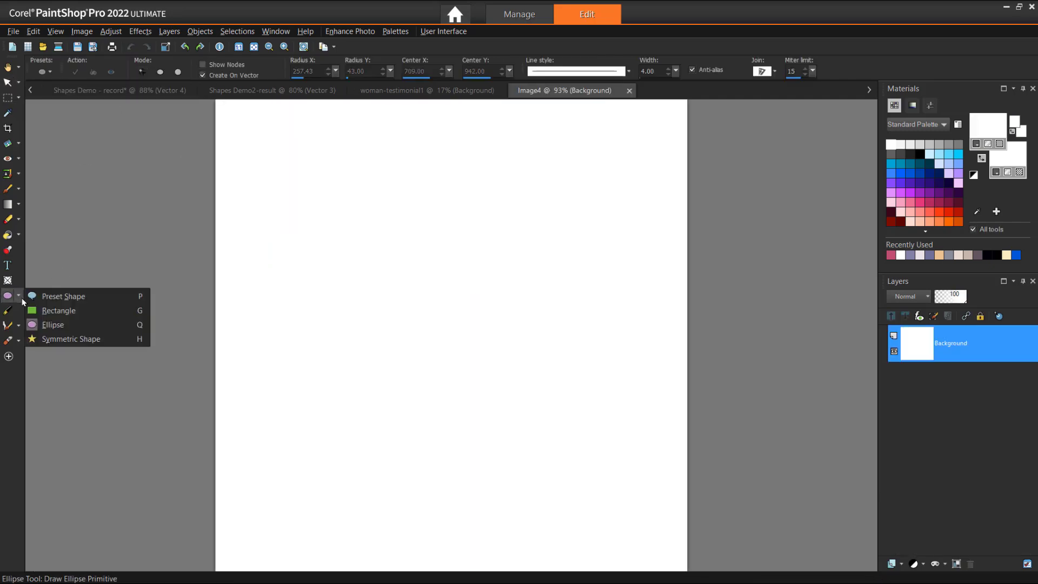
{"action": "left_click", "coordinate": [56, 339]}
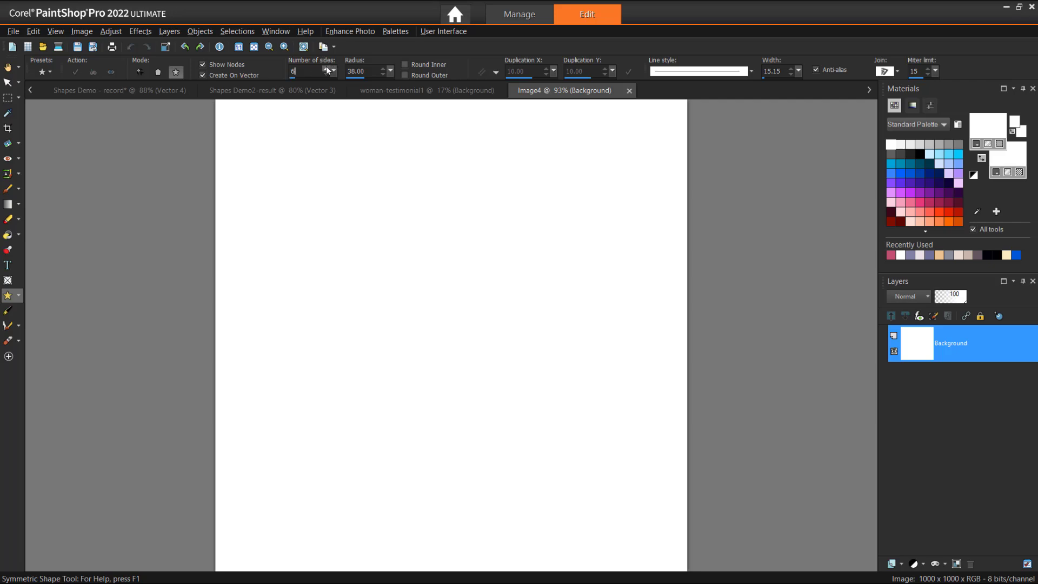
{"action": "scroll", "coordinate": [952, 194], "scroll_direction": "down", "scroll_amount": 4}
{"action": "left_click", "coordinate": [958, 202]}
{"action": "left_click_drag", "start_coordinate": [295, 177], "coordinate": [413, 298]}
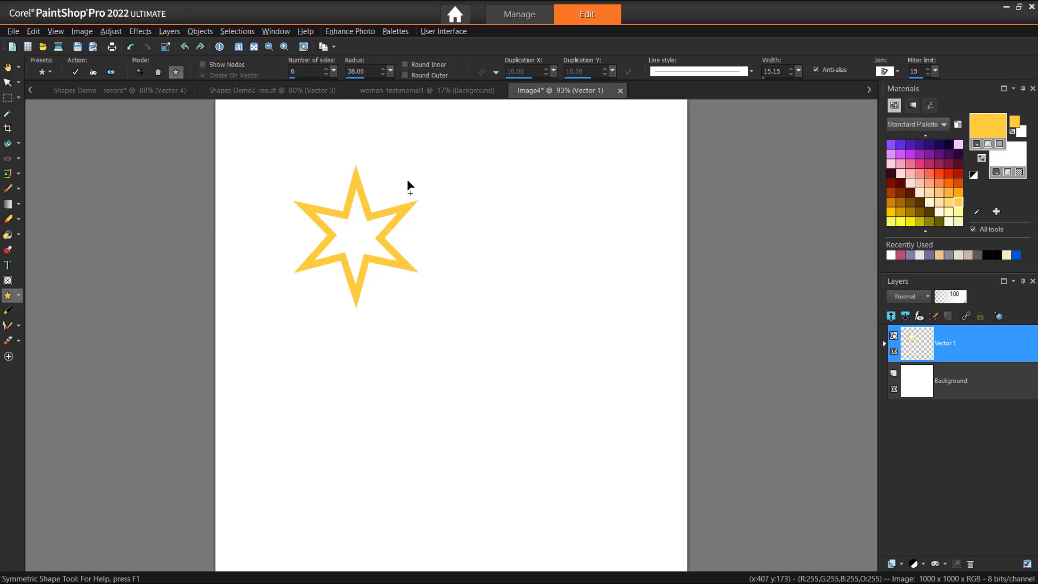
{"action": "left_click", "coordinate": [404, 64]}
{"action": "left_click_drag", "start_coordinate": [509, 171], "coordinate": [631, 287]}
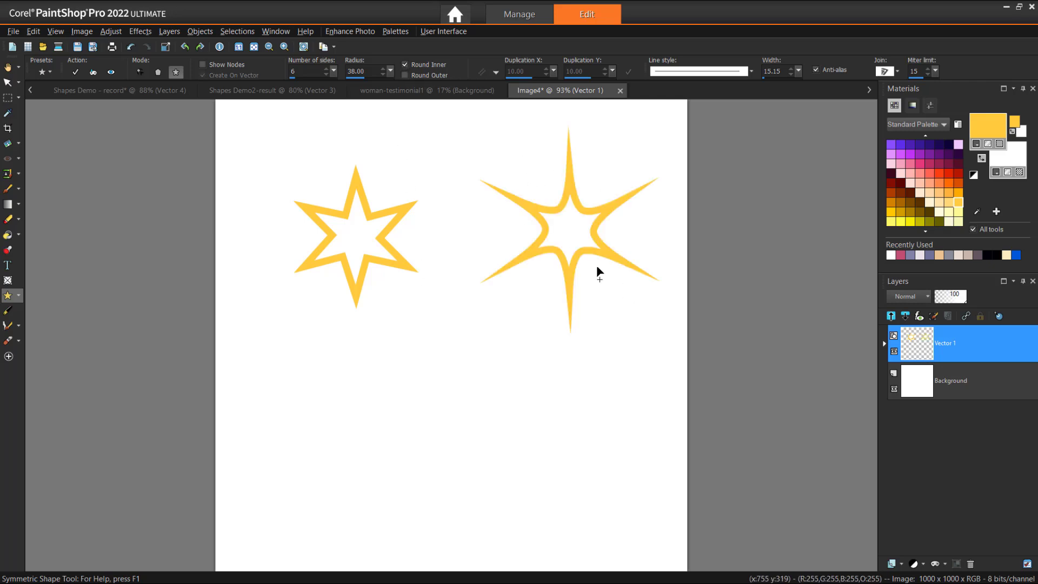
{"action": "left_click", "coordinate": [404, 76]}
{"action": "left_click_drag", "start_coordinate": [515, 447], "coordinate": [515, 448]}
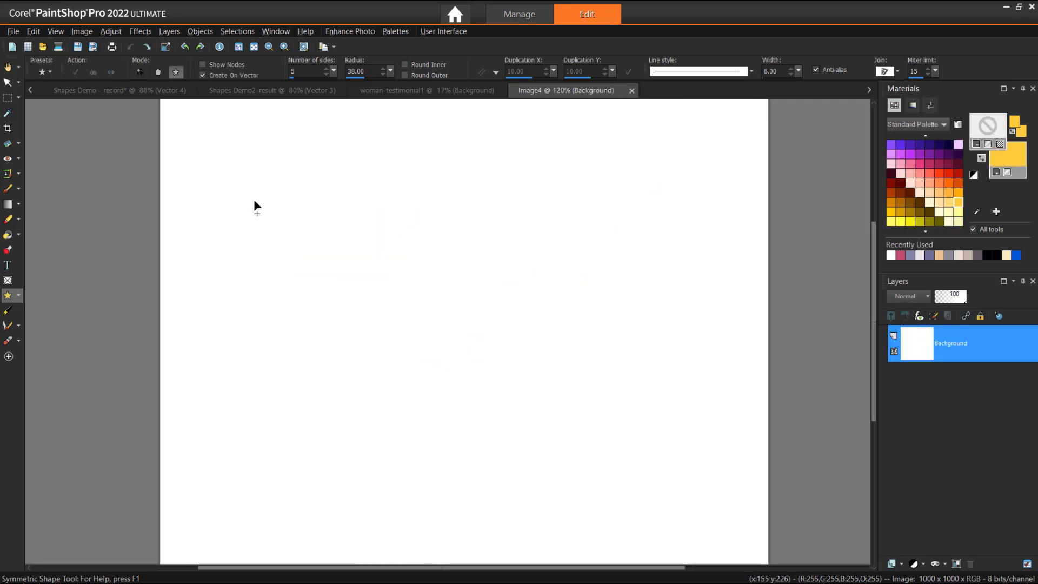
- Draw five gold stars in a horizontal row near the top-left
{"action": "left_click_drag", "start_coordinate": [254, 199], "coordinate": [292, 247]}
{"action": "left_click_drag", "start_coordinate": [336, 219], "coordinate": [346, 238]}
{"action": "left_click_drag", "start_coordinate": [389, 221], "coordinate": [402, 236]}
{"action": "mouse_move", "coordinate": [445, 220]}
{"action": "left_mouse_down"}
{"action": "mouse_move", "coordinate": [455, 238]}
{"action": "mouse_move", "coordinate": [512, 241]}
{"action": "left_mouse_up"}
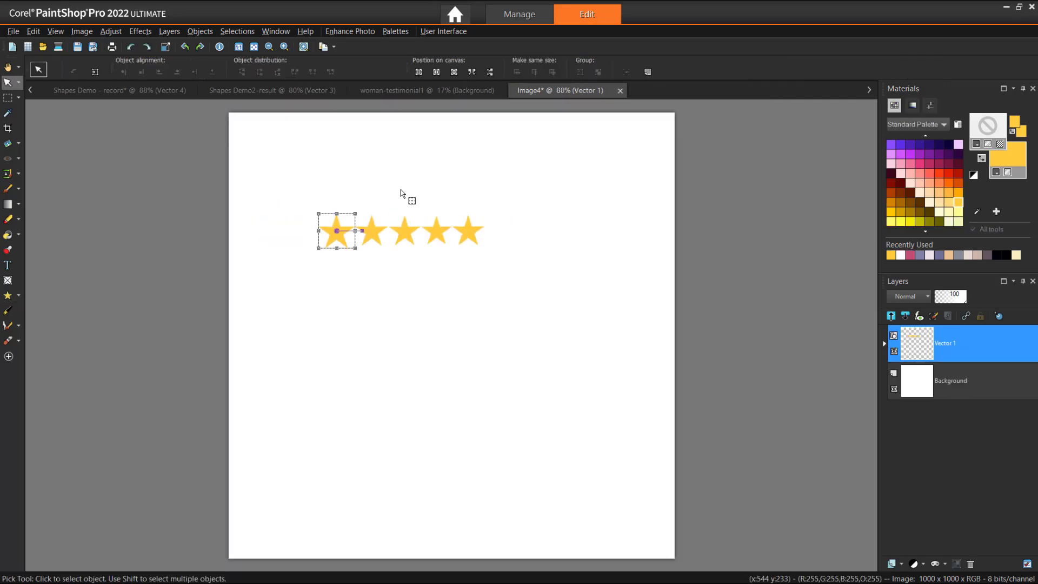
- Select the five star shapes in the Layers palette and group them into Group 1
{"action": "left_click", "coordinate": [884, 346]}
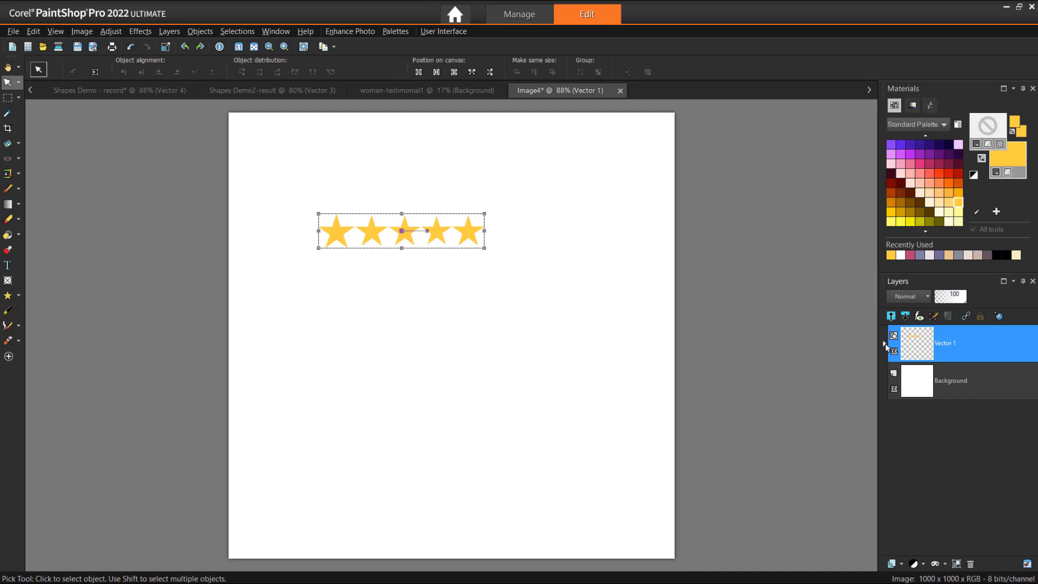
{"action": "left_click", "coordinate": [885, 345]}
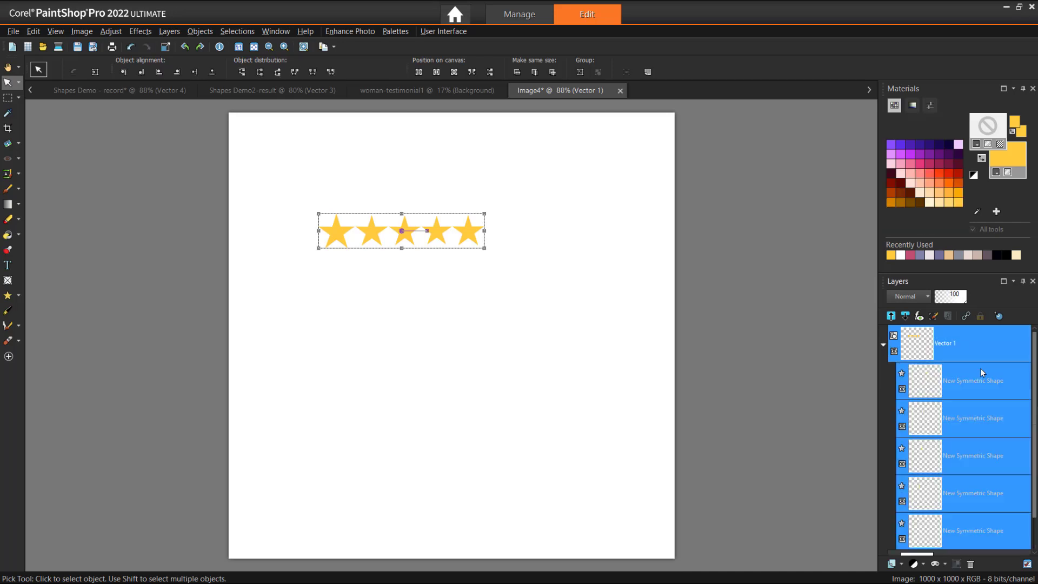
{"action": "mouse_move", "coordinate": [982, 373]}
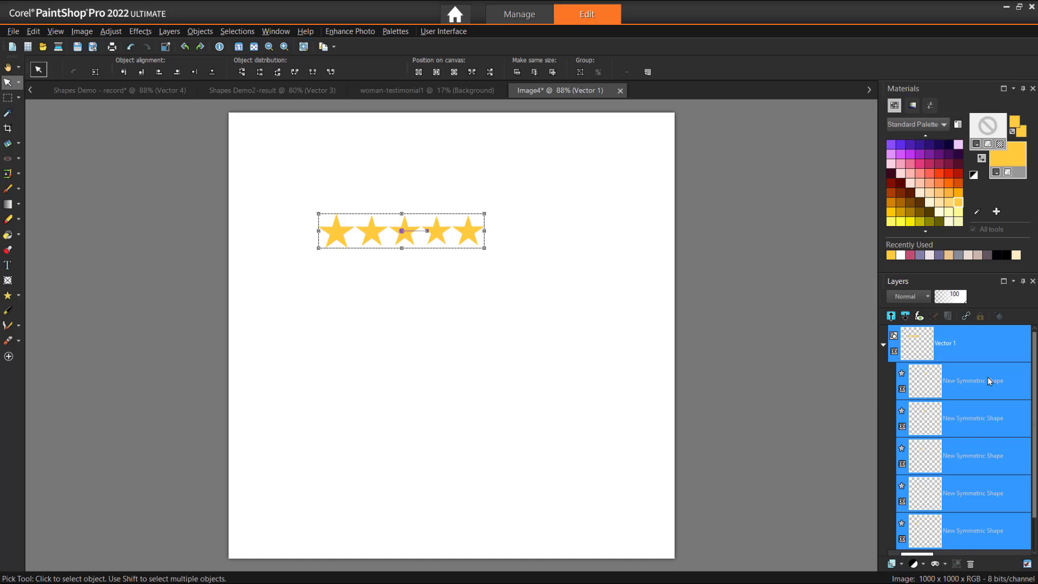
{"action": "right_click", "coordinate": [990, 381]}
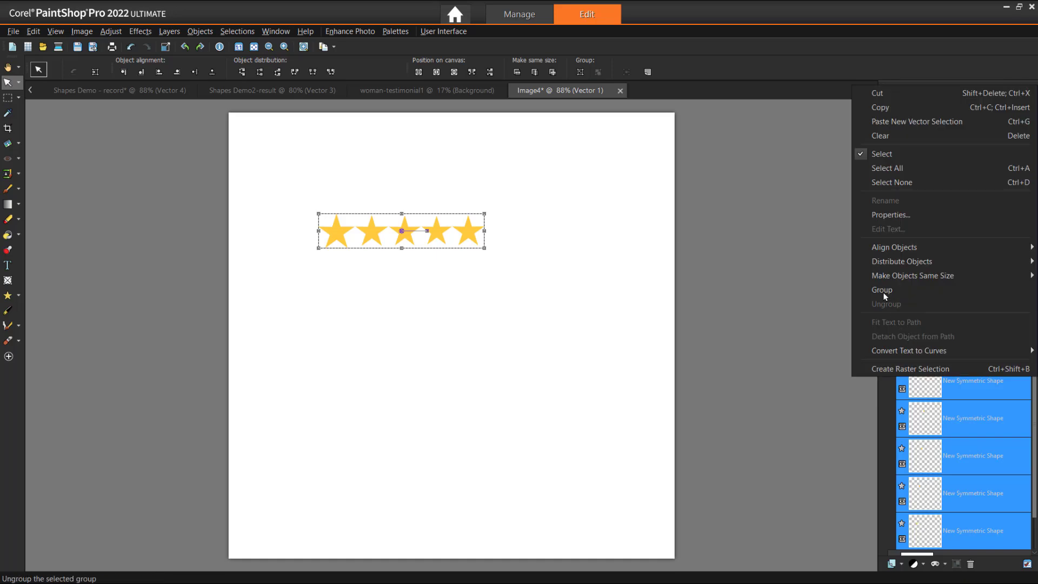
{"action": "left_click", "coordinate": [882, 290]}
- Rename the Group 1 layer to '5 stars'
{"action": "right_click", "coordinate": [989, 388]}
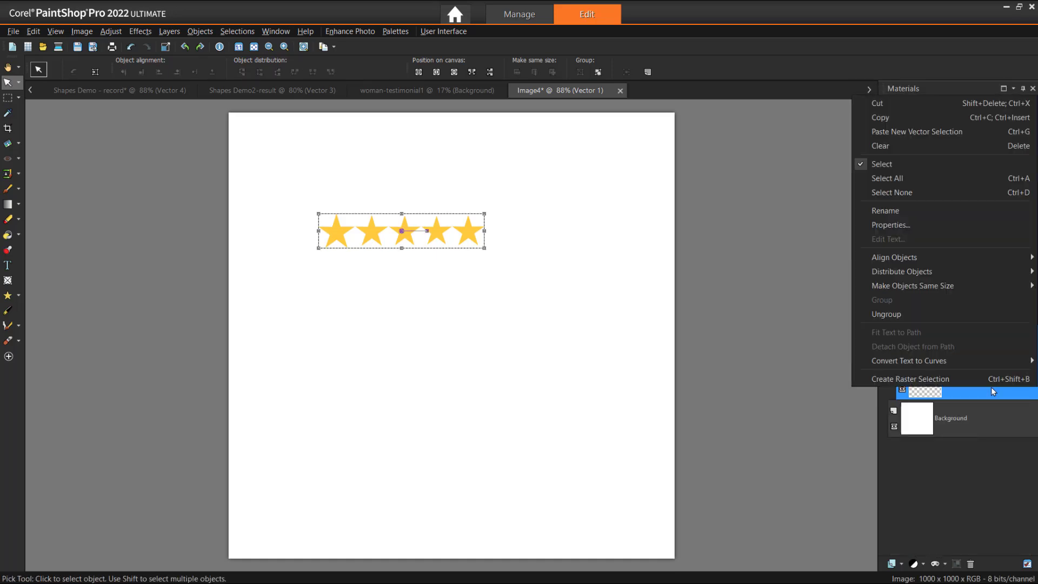
{"action": "left_click", "coordinate": [892, 211]}
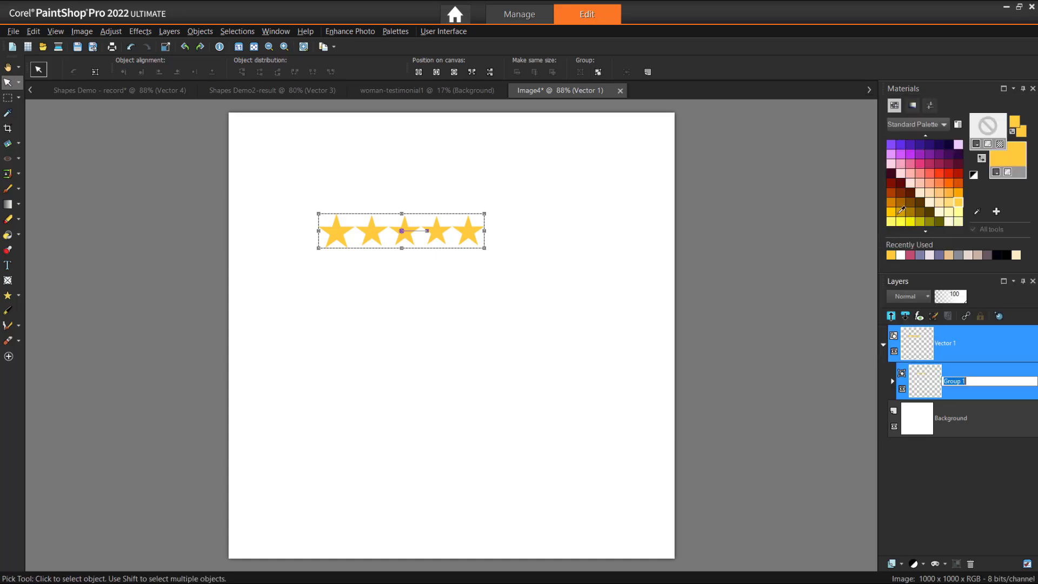
{"action": "type", "text": "5 stars"}
{"action": "key", "text": "Return"}
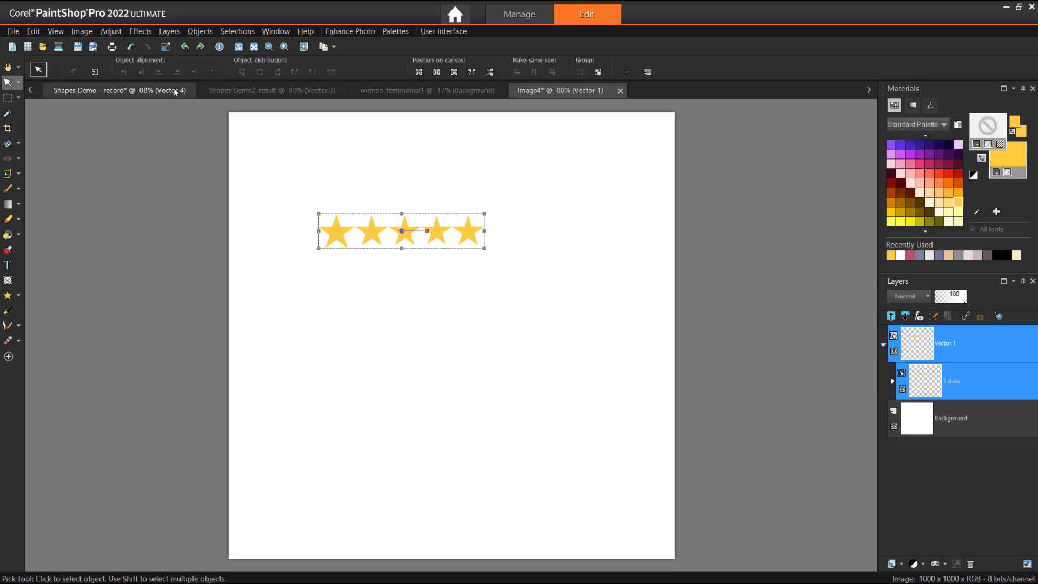
- Export the star group as a shape named '5 stars' via File > Export > Shape
{"action": "left_click", "coordinate": [17, 32]}
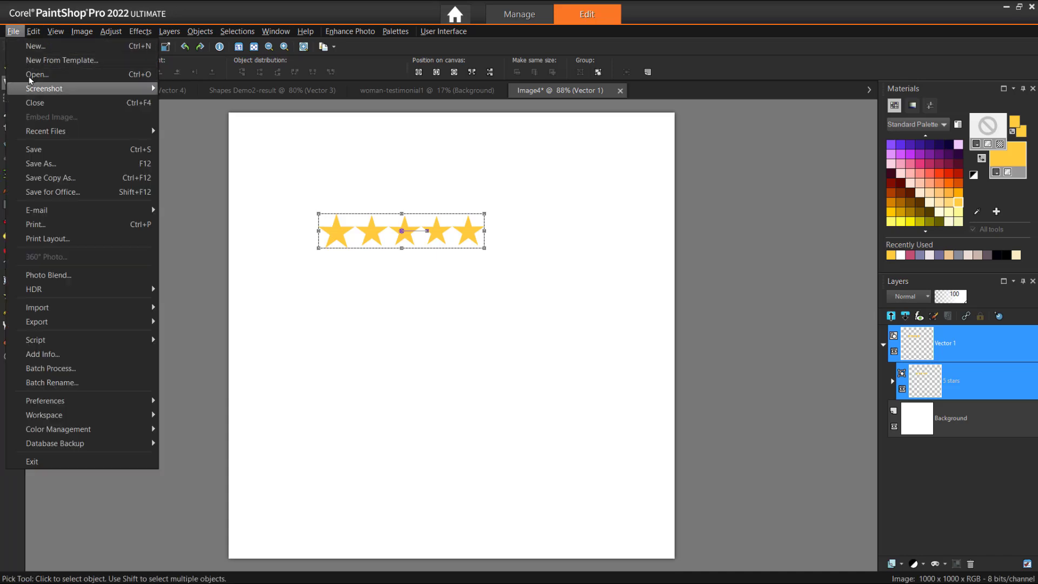
{"action": "mouse_move", "coordinate": [74, 323]}
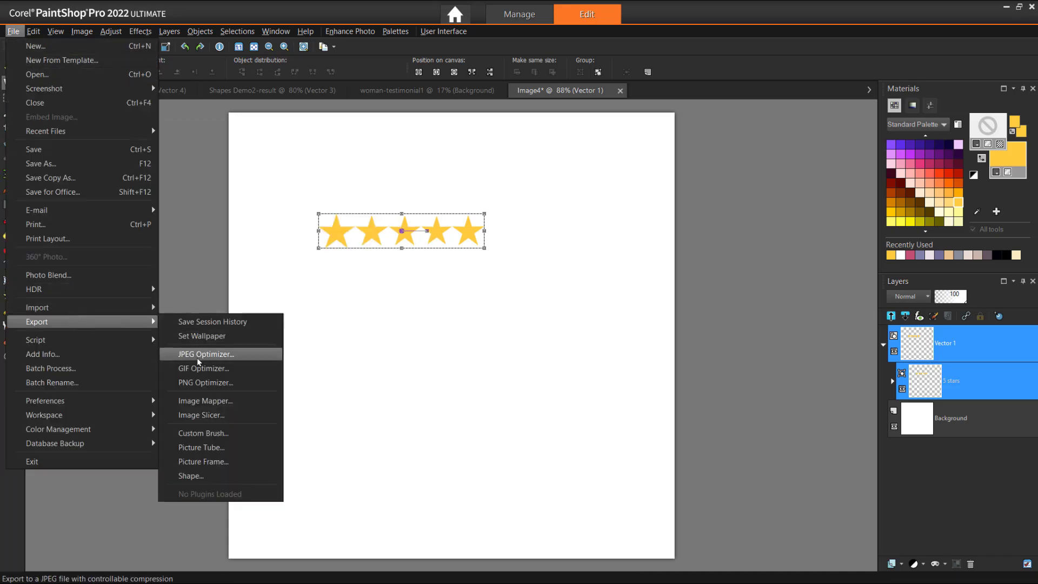
{"action": "left_click", "coordinate": [255, 477]}
{"action": "type", "text": "5 stars"}
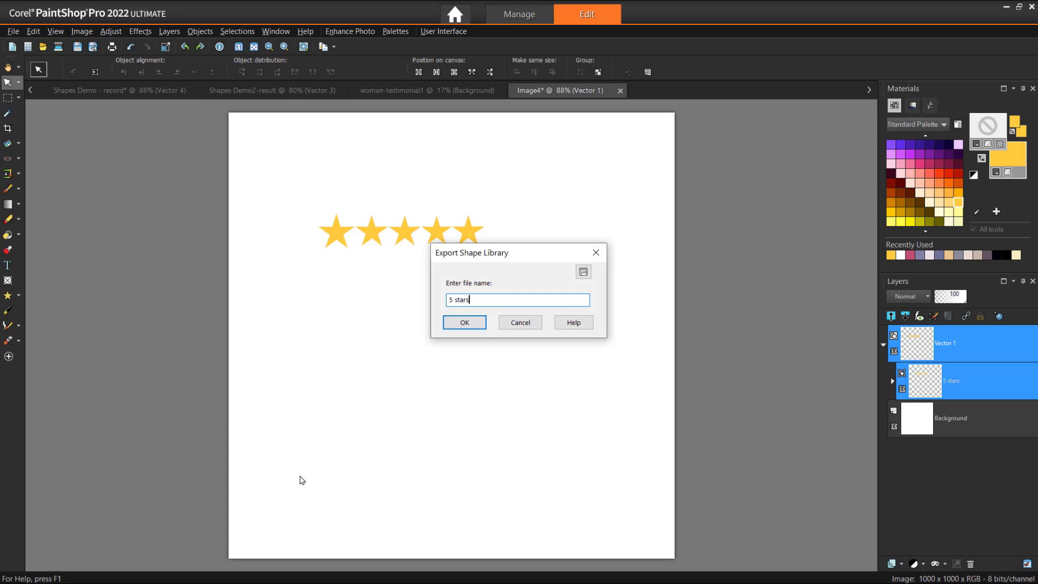
{"action": "left_click", "coordinate": [454, 325]}
- In Shapes Demo, draw the '5 stars' preset shape across the top of the callout box
{"action": "left_click", "coordinate": [163, 94]}
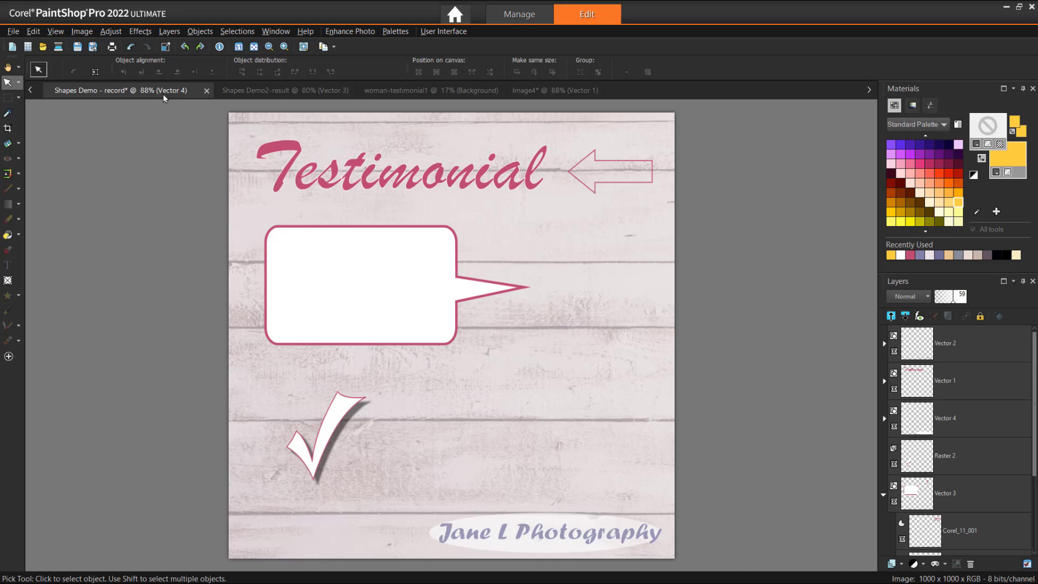
{"action": "left_click", "coordinate": [18, 295]}
{"action": "left_click", "coordinate": [42, 296]}
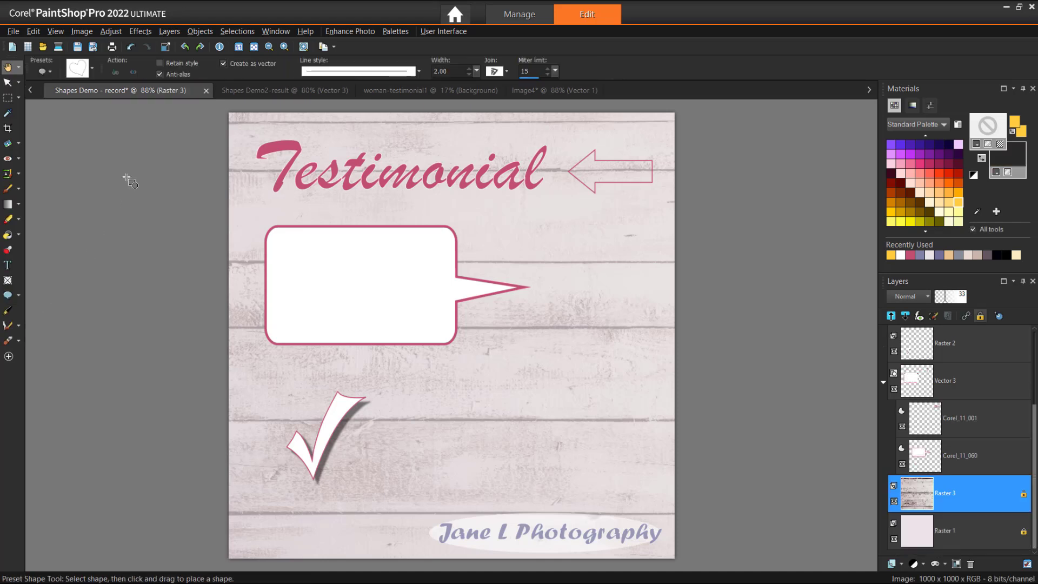
{"action": "left_click", "coordinate": [78, 68]}
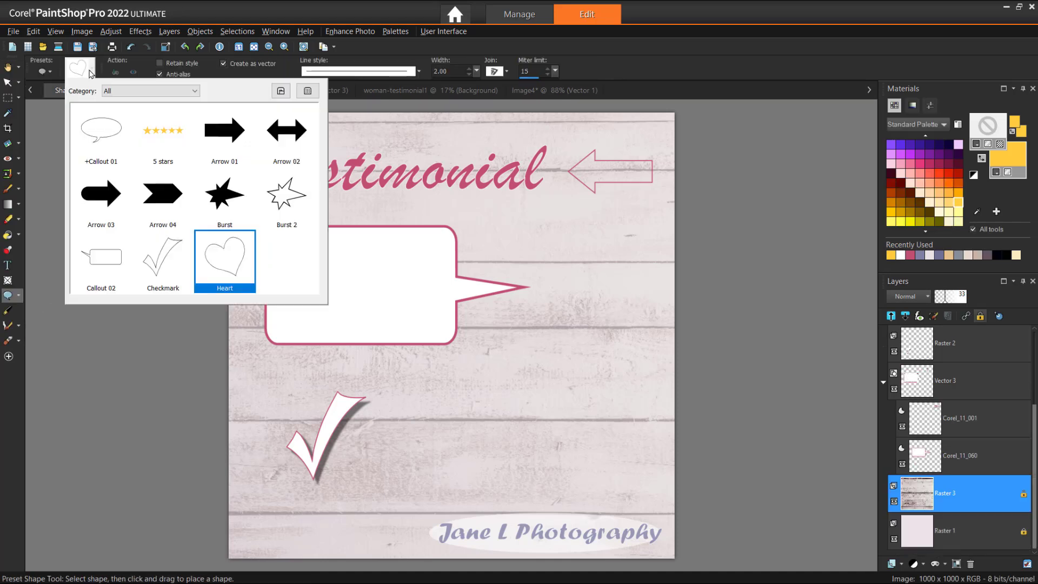
{"action": "left_click", "coordinate": [173, 133]}
{"action": "left_click_drag", "start_coordinate": [288, 237], "coordinate": [416, 263]}
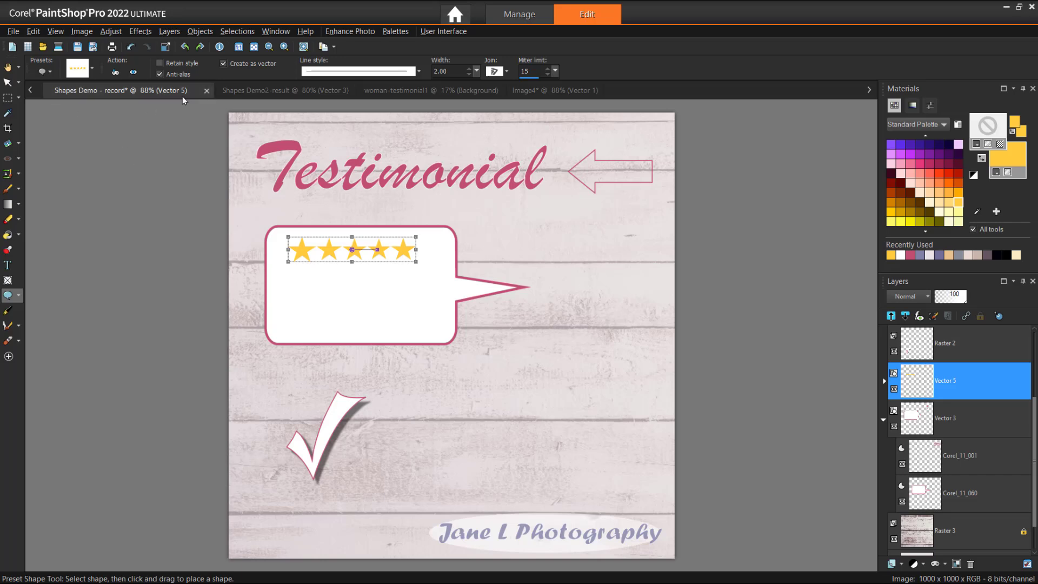
- On the woman-testimonial1 photo, draw a circle around her face and adjust it with Cutter Preview on
{"action": "left_click", "coordinate": [442, 89]}
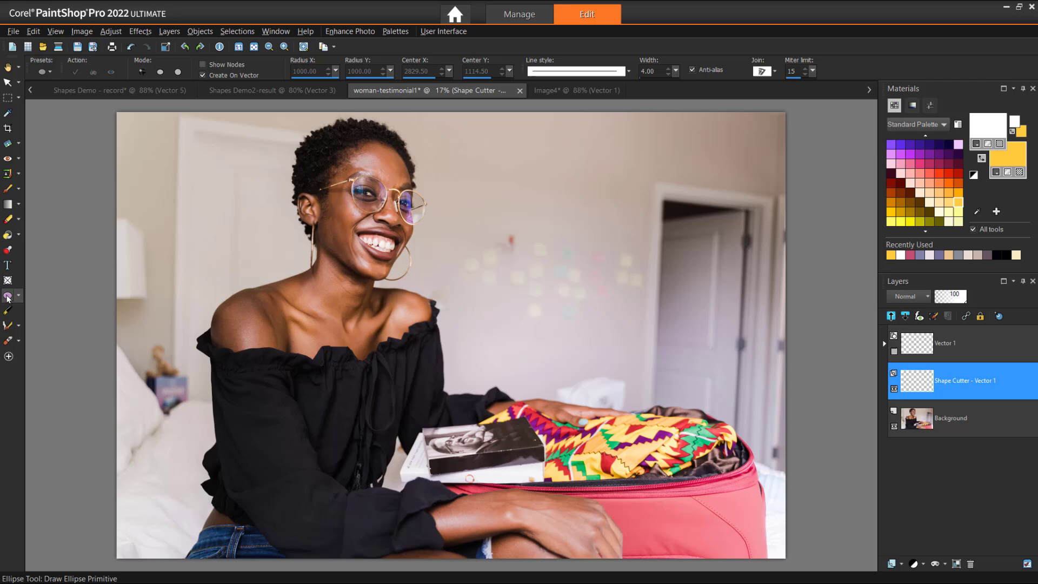
{"action": "left_click", "coordinate": [174, 76]}
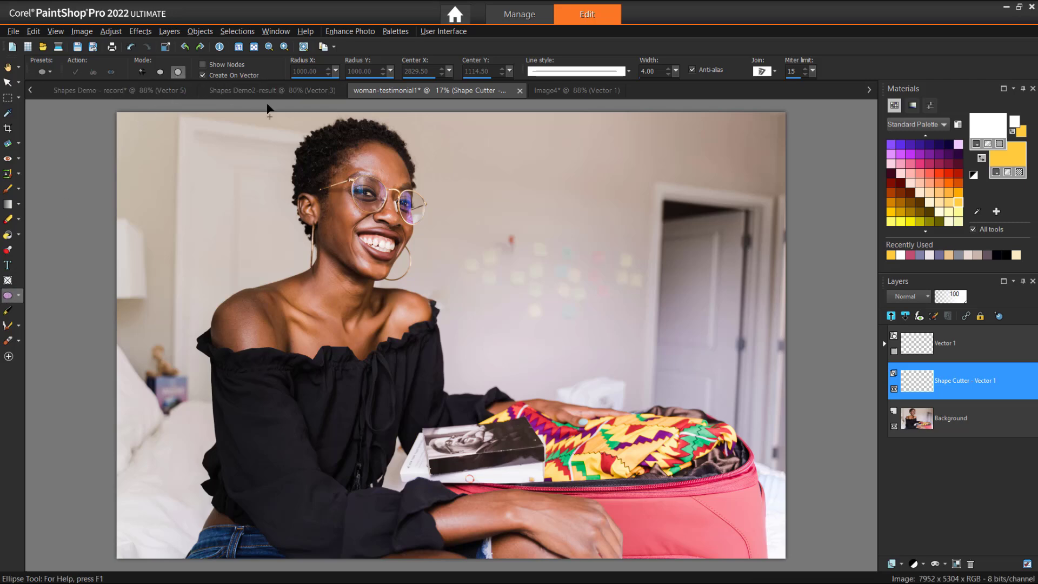
{"action": "left_click_drag", "start_coordinate": [289, 115], "coordinate": [464, 256]}
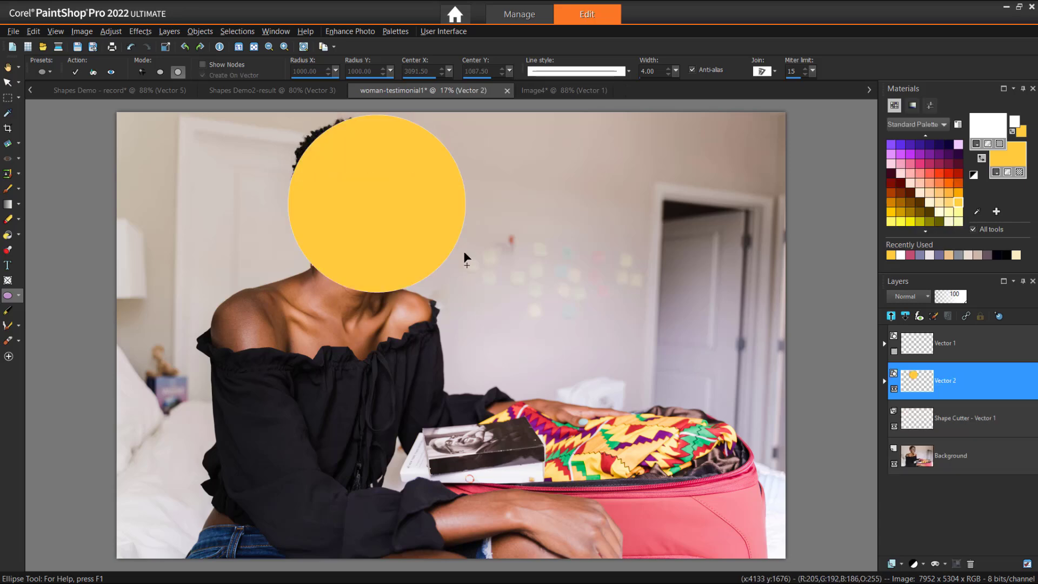
{"action": "left_click", "coordinate": [110, 74]}
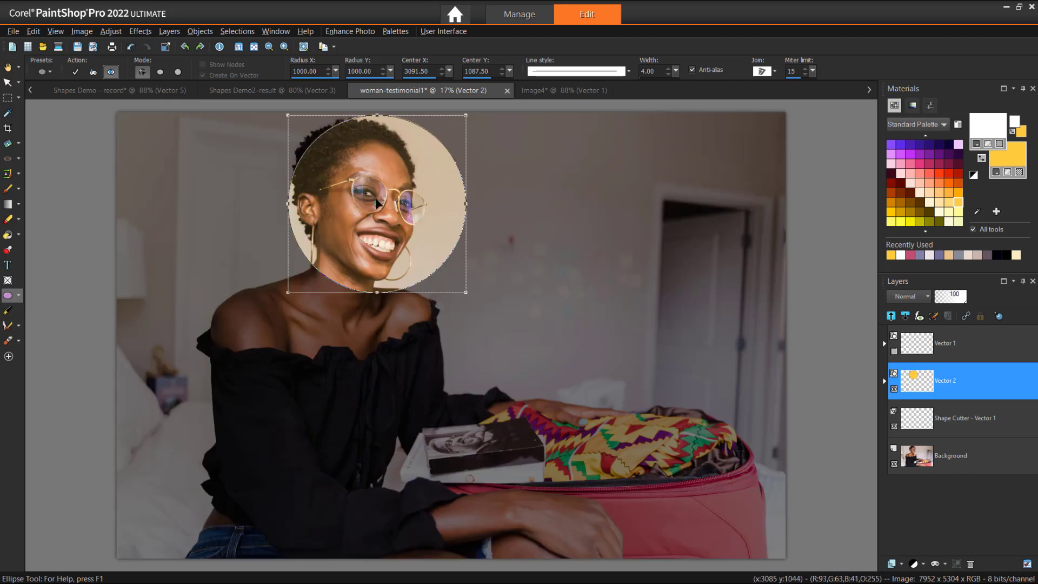
{"action": "left_click_drag", "start_coordinate": [377, 203], "coordinate": [357, 202]}
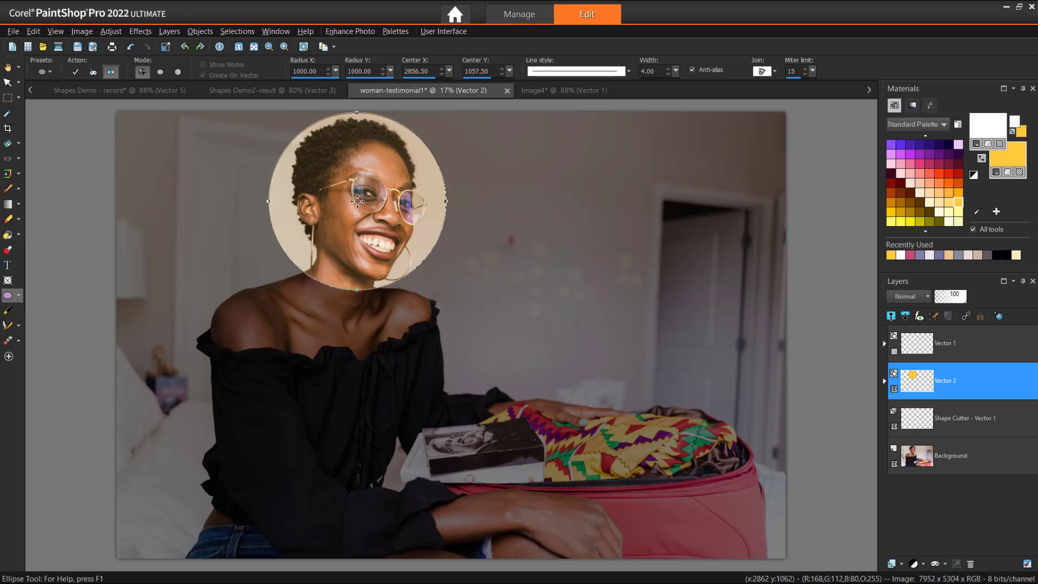
{"action": "left_click_drag", "start_coordinate": [447, 289], "coordinate": [455, 292]}
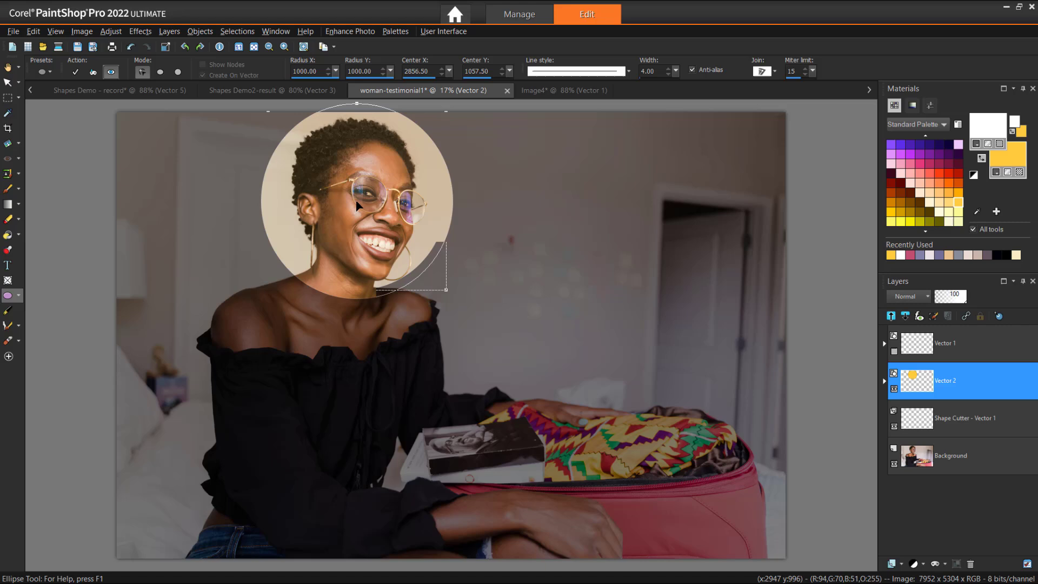
{"action": "left_click_drag", "start_coordinate": [357, 206], "coordinate": [354, 212]}
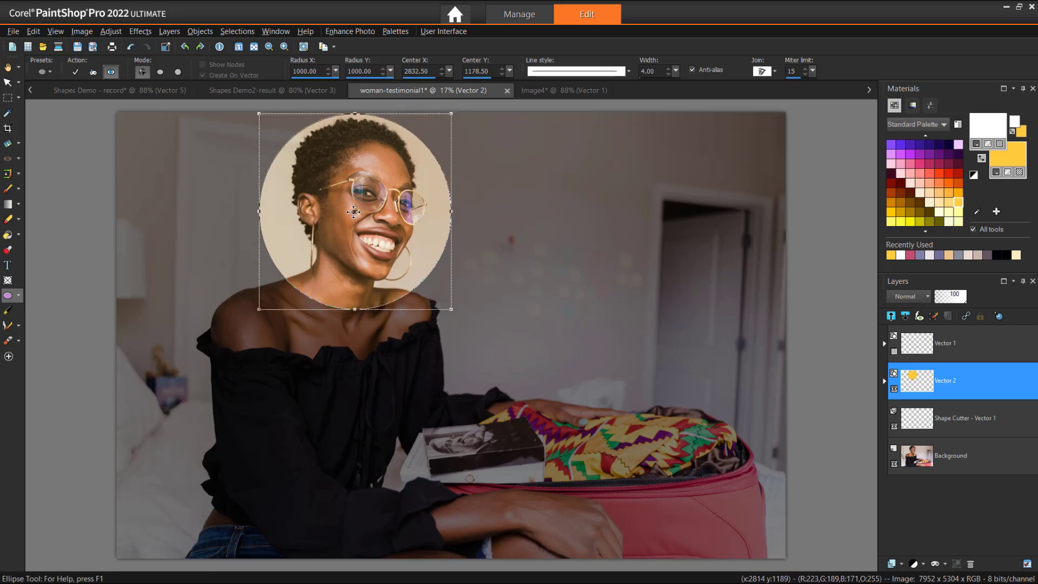
- Cut the face out with Shape Cutter, cancel Save Copy As, and copy the circular cutout
{"action": "left_click", "coordinate": [91, 74]}
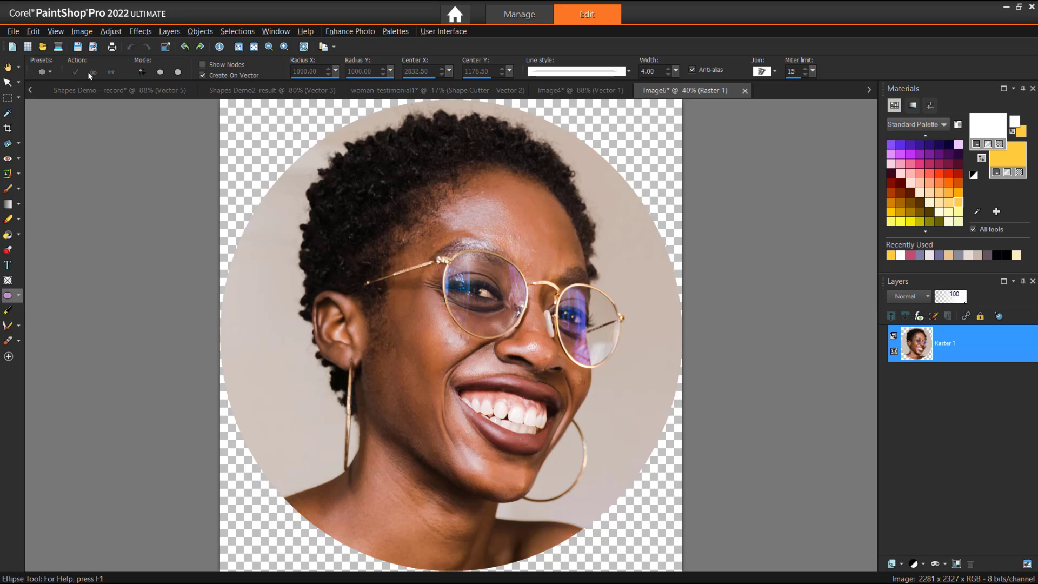
{"action": "left_click", "coordinate": [13, 31]}
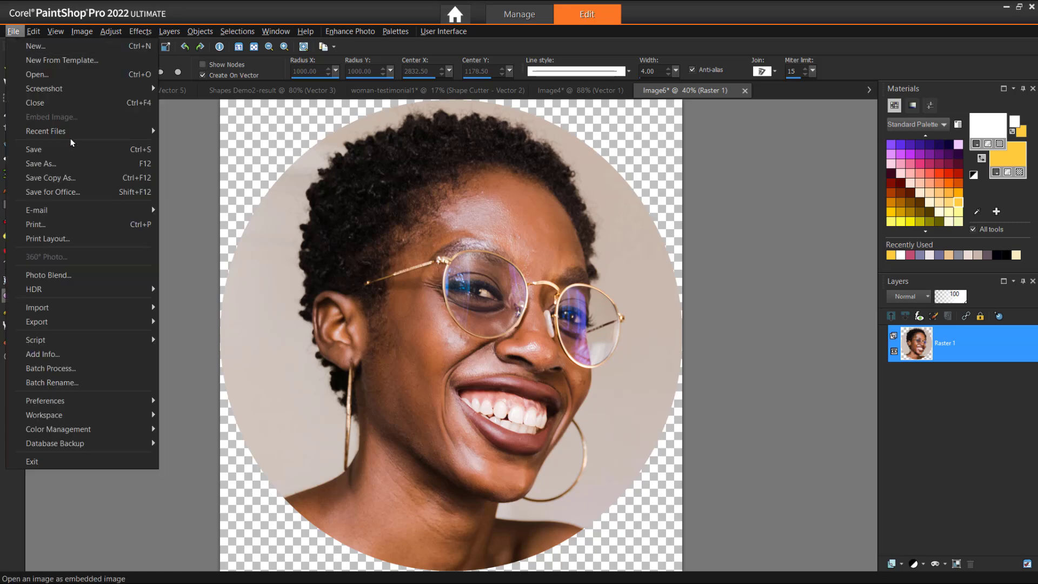
{"action": "left_click", "coordinate": [92, 176]}
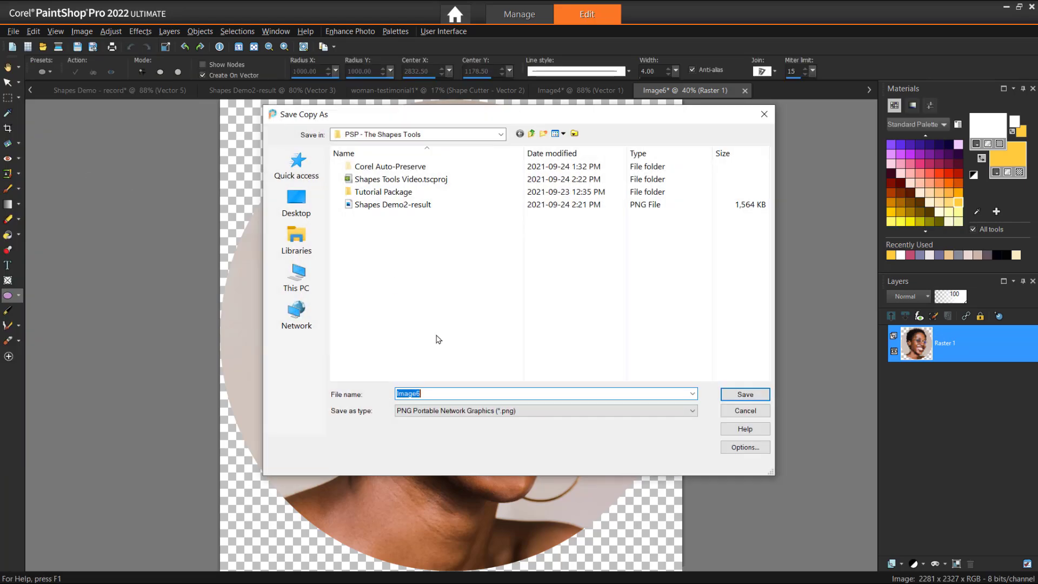
{"action": "left_click", "coordinate": [736, 411]}
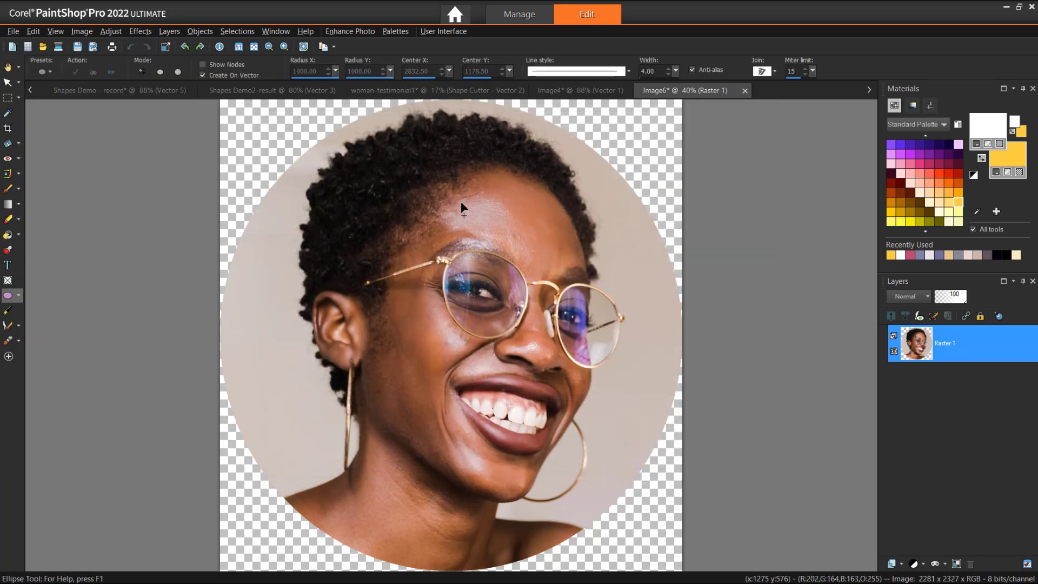
{"action": "left_click", "coordinate": [33, 31]}
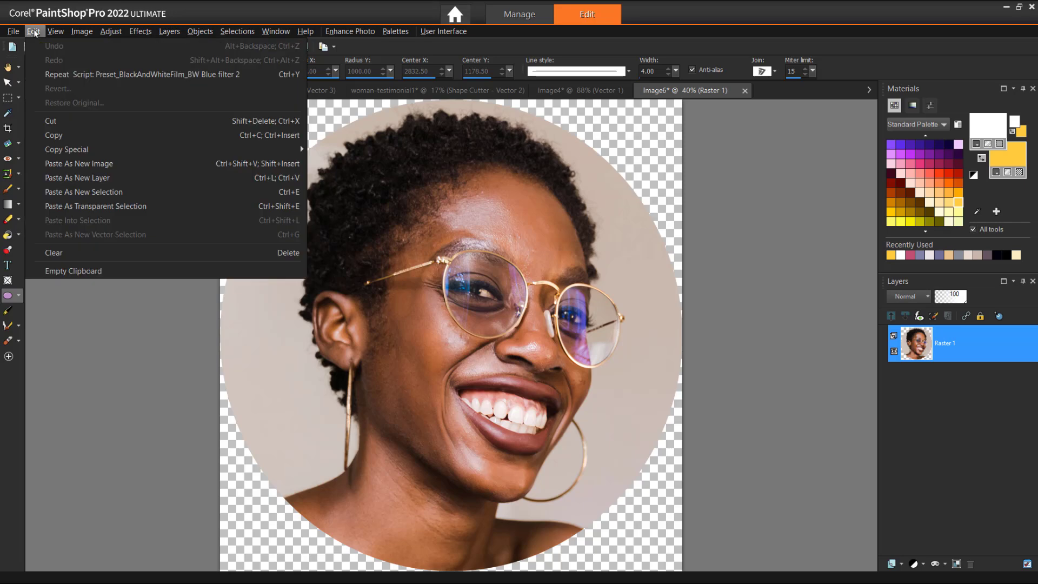
{"action": "left_click", "coordinate": [81, 139]}
- Paste the circular portrait as a new layer in Shapes Demo, scaled down beside the callout's tail
{"action": "left_click", "coordinate": [140, 90]}
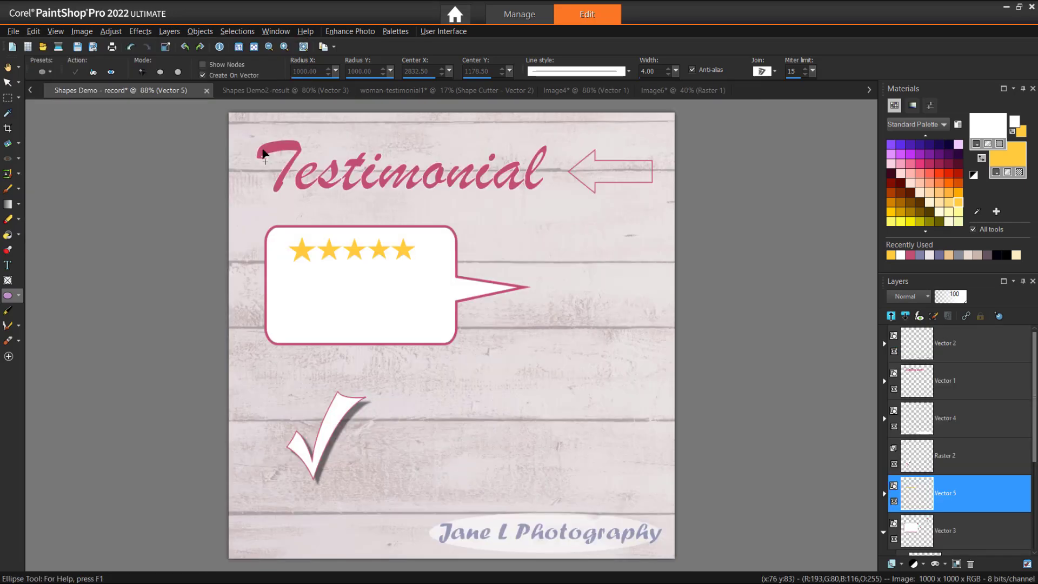
{"action": "left_click", "coordinate": [33, 31]}
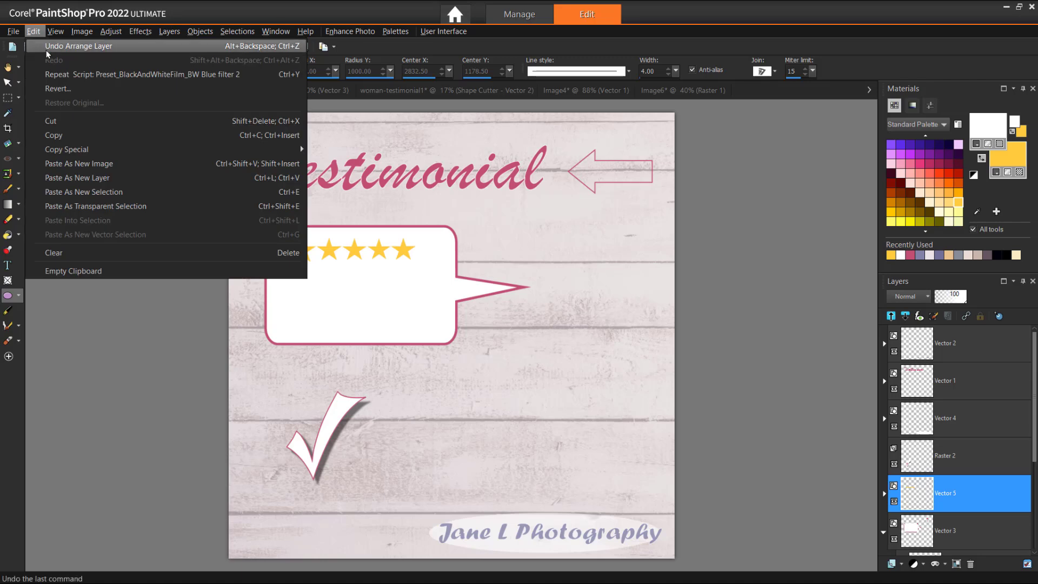
{"action": "left_click", "coordinate": [97, 177]}
{"action": "left_click_drag", "start_coordinate": [519, 357], "coordinate": [521, 313]}
{"action": "left_click_drag", "start_coordinate": [571, 357], "coordinate": [564, 323]}
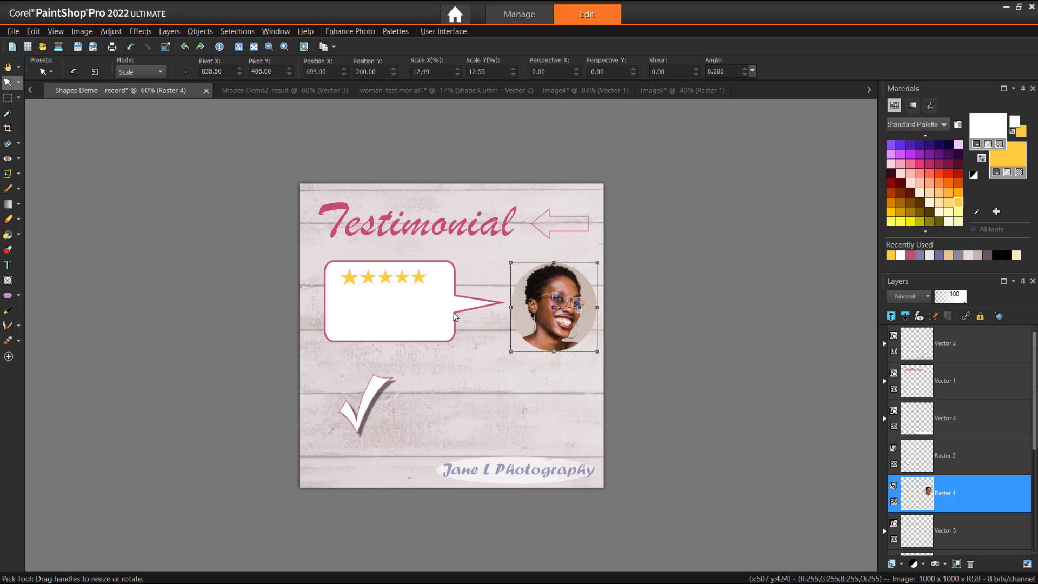
{"action": "scroll", "coordinate": [454, 316], "scroll_direction": "up", "scroll_amount": 1}
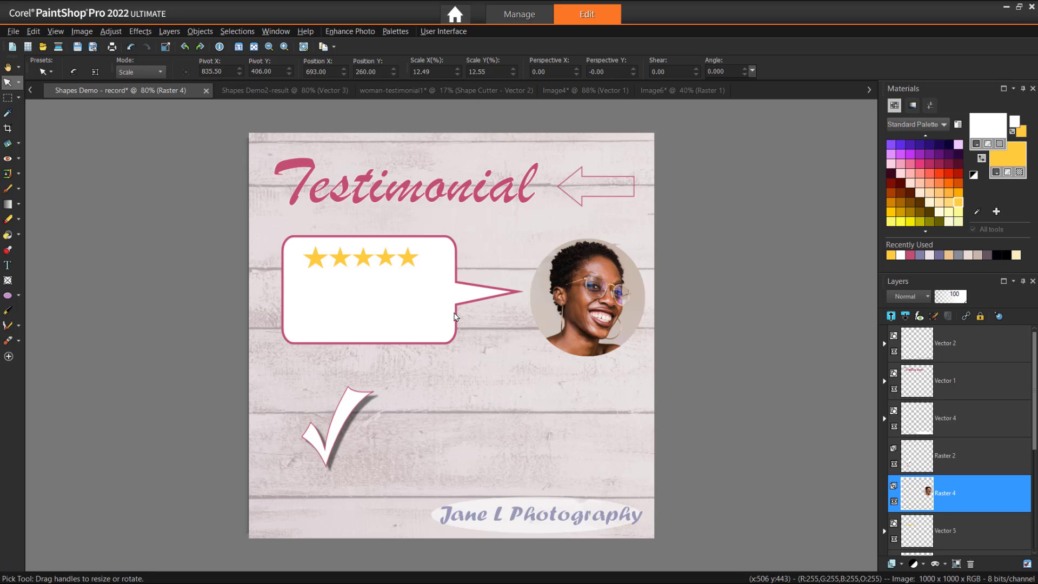